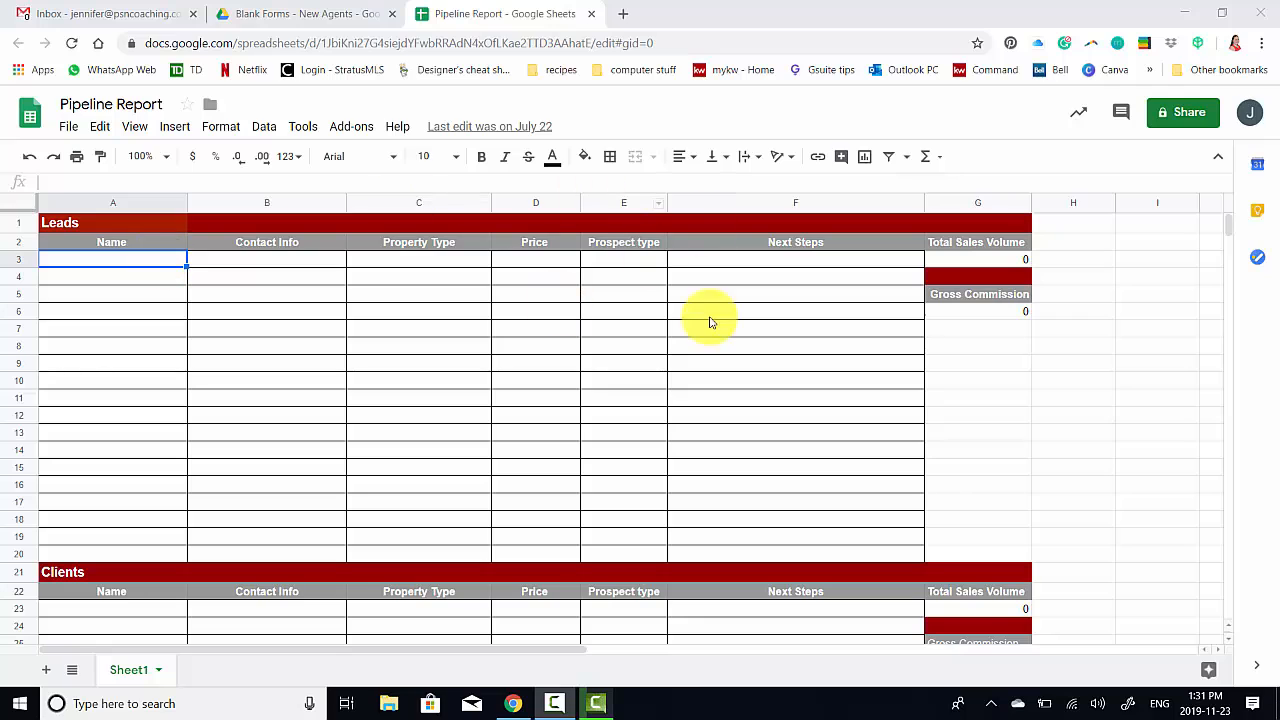
# Enter Buyer 1 in A3 with the contact's phone number and property type condo 2 bed
pyautogui.click(121, 259)
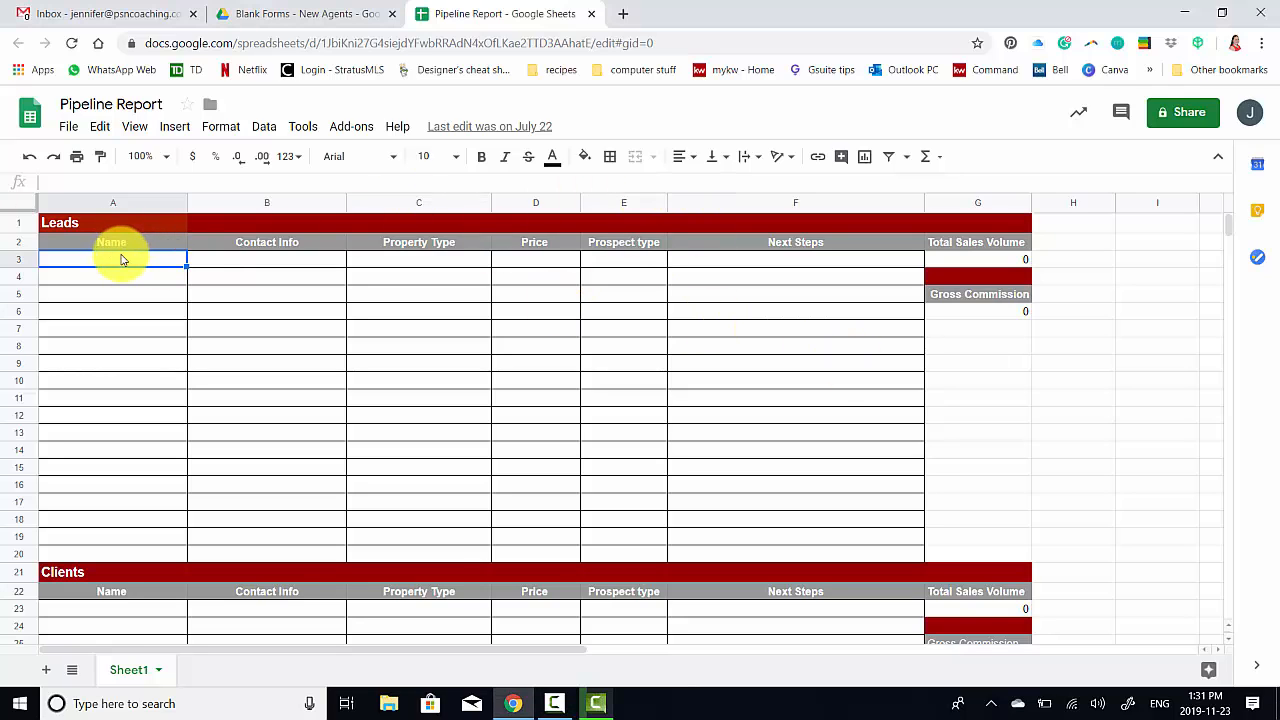
pyautogui.doubleClick(116, 264)
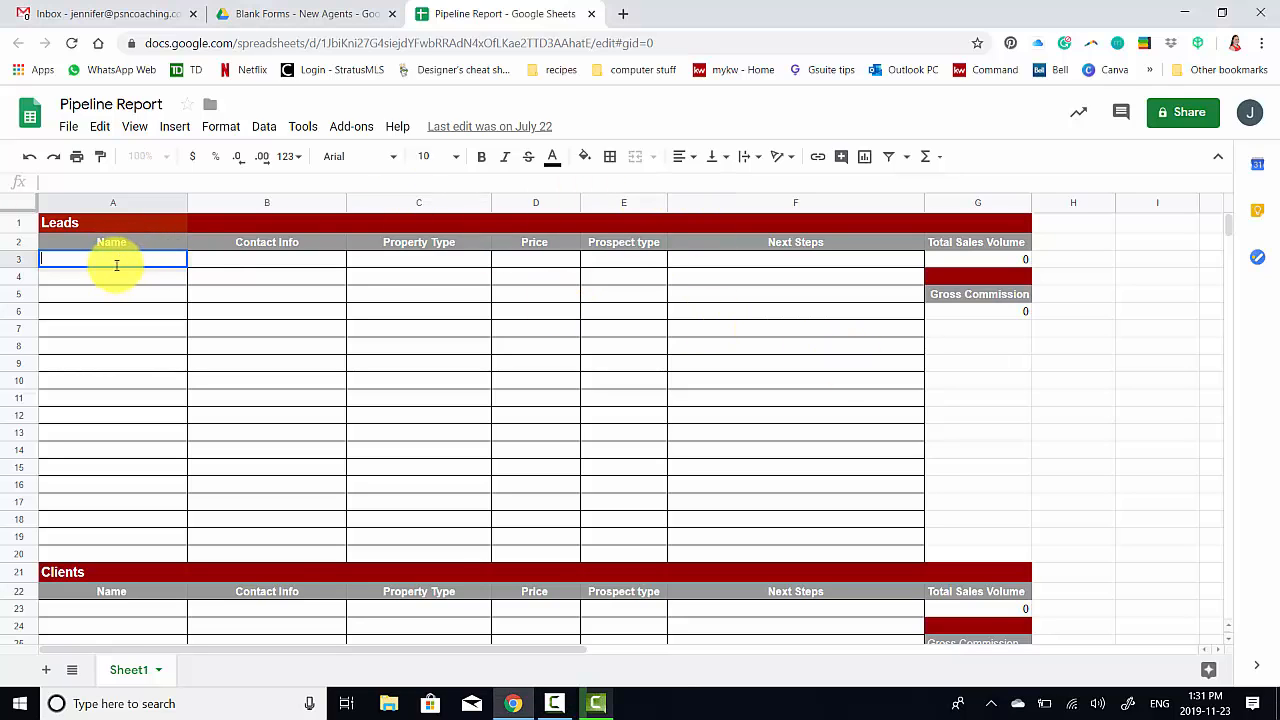
pyautogui.write('Bue')
pyautogui.press('Tab')
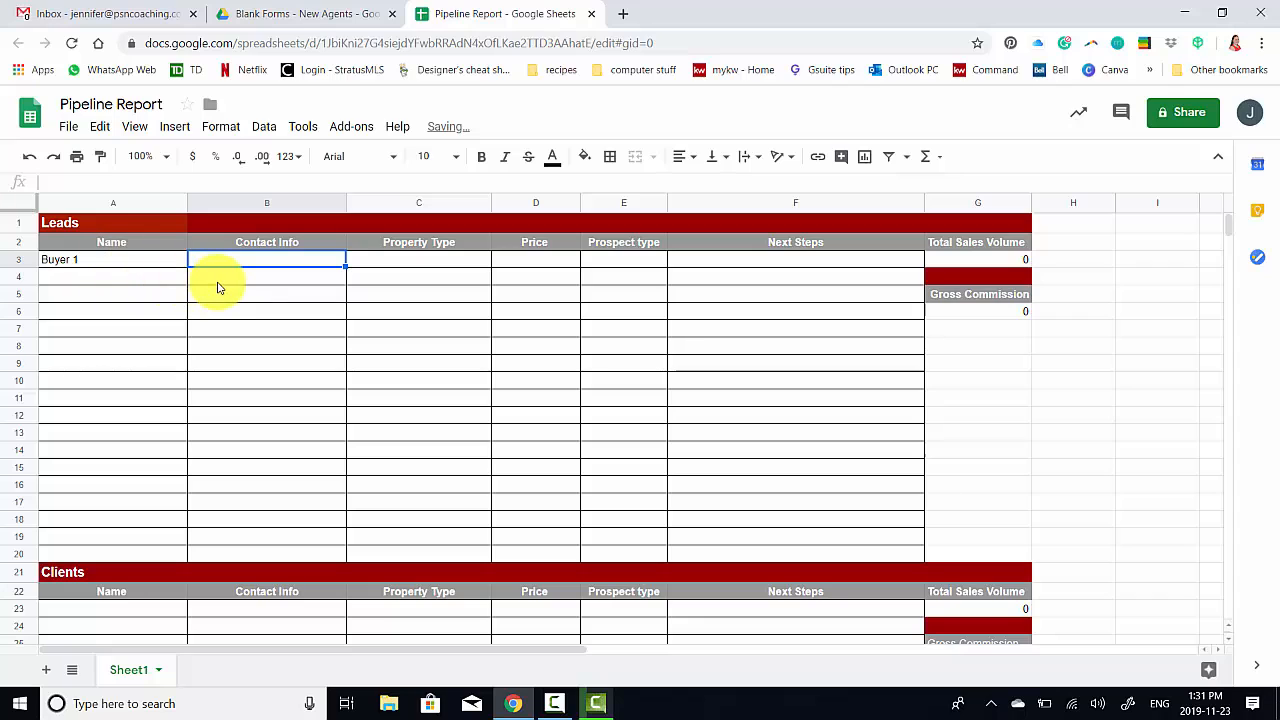
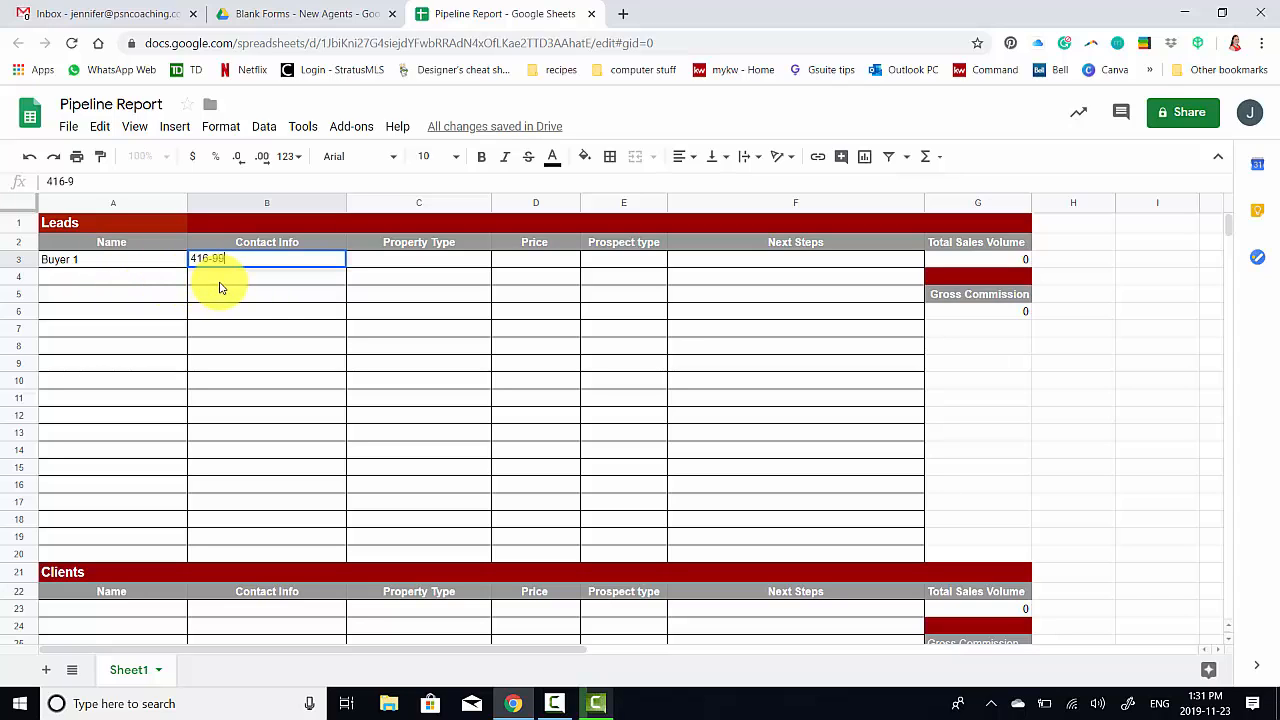
pyautogui.press('Tab')
pyautogui.write('condo')
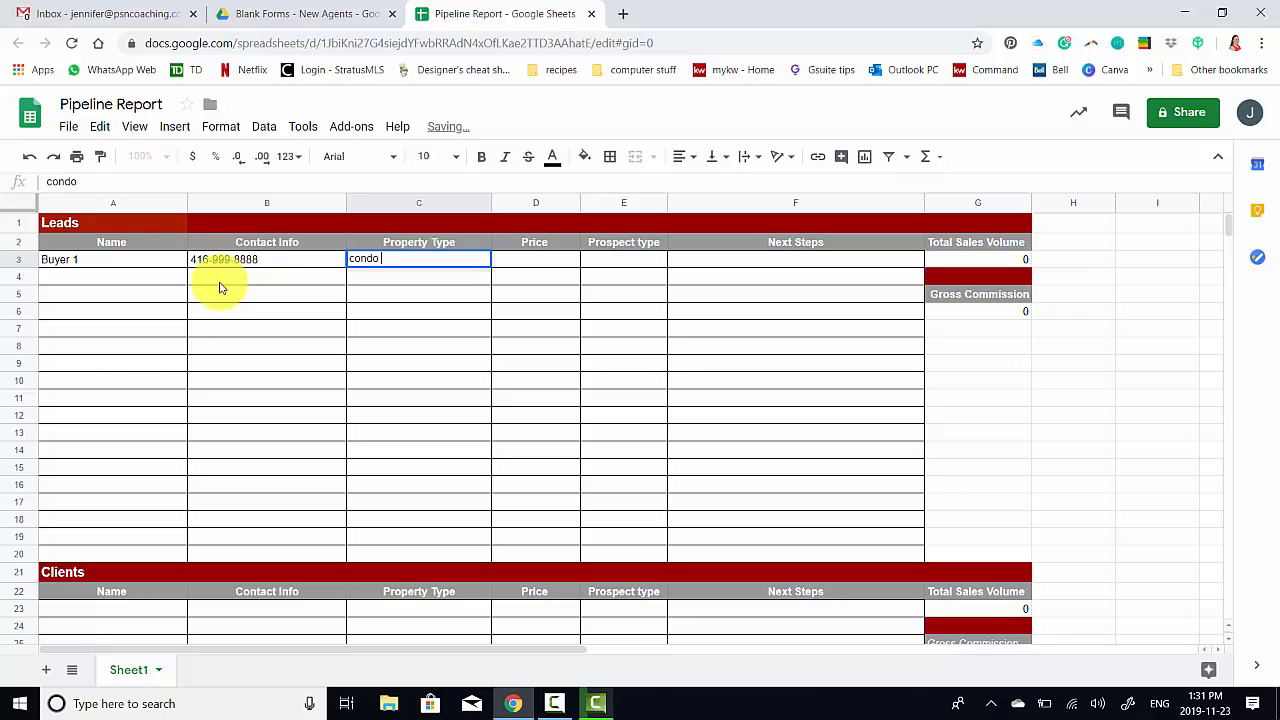
pyautogui.write(' 2 bed')
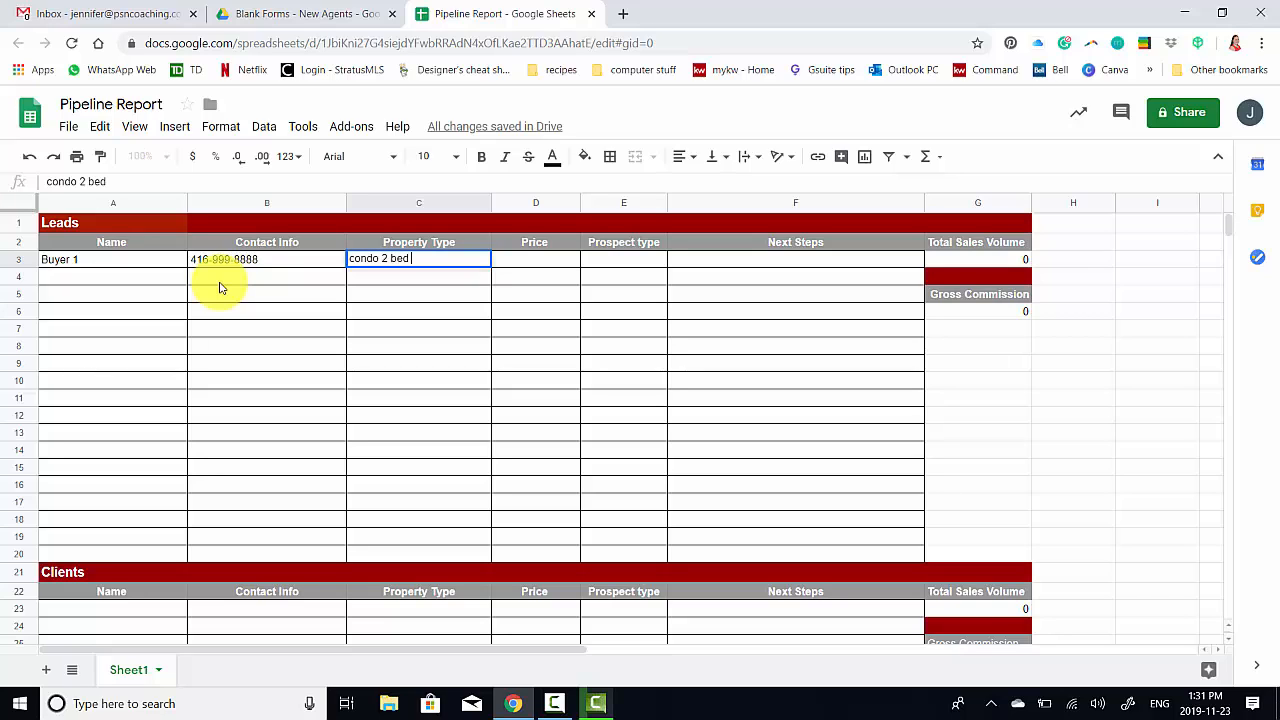
pyautogui.press('Tab')
# Add price 550000, prospect type buyer and next step book consultation, then begin seller 1 in A4
pyautogui.write('55')
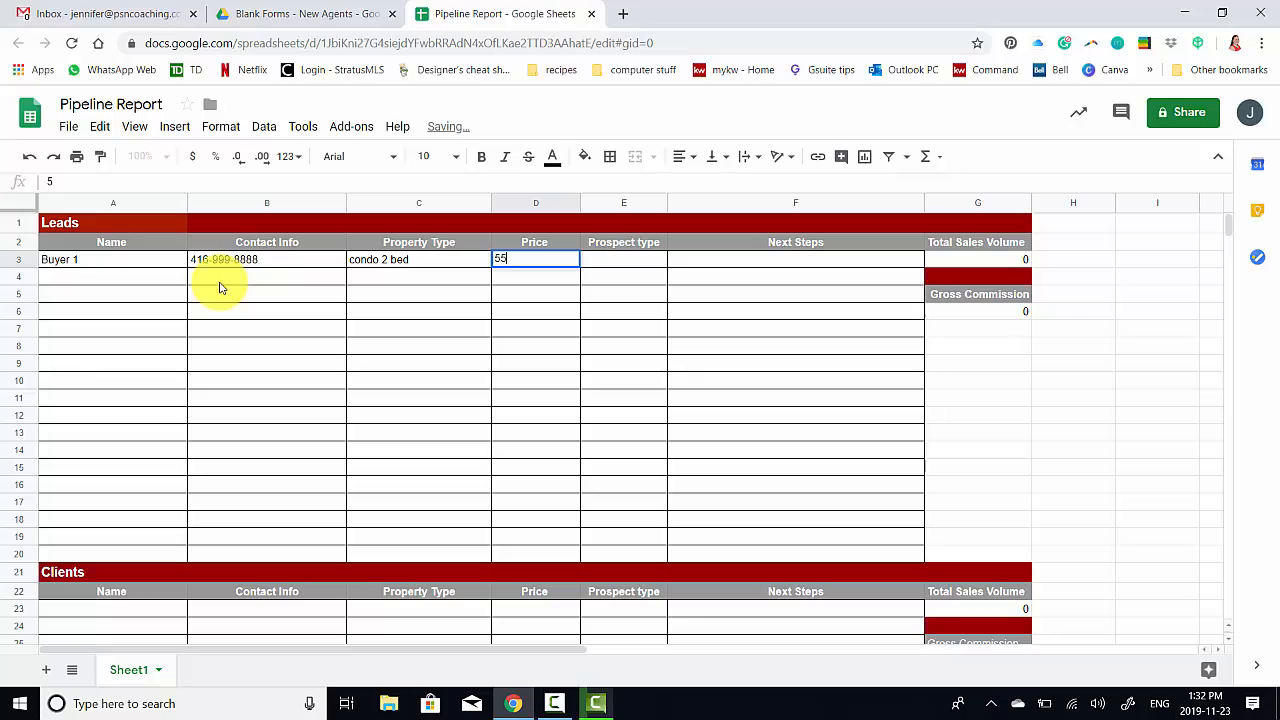
pyautogui.write('0000')
pyautogui.press('Tab')
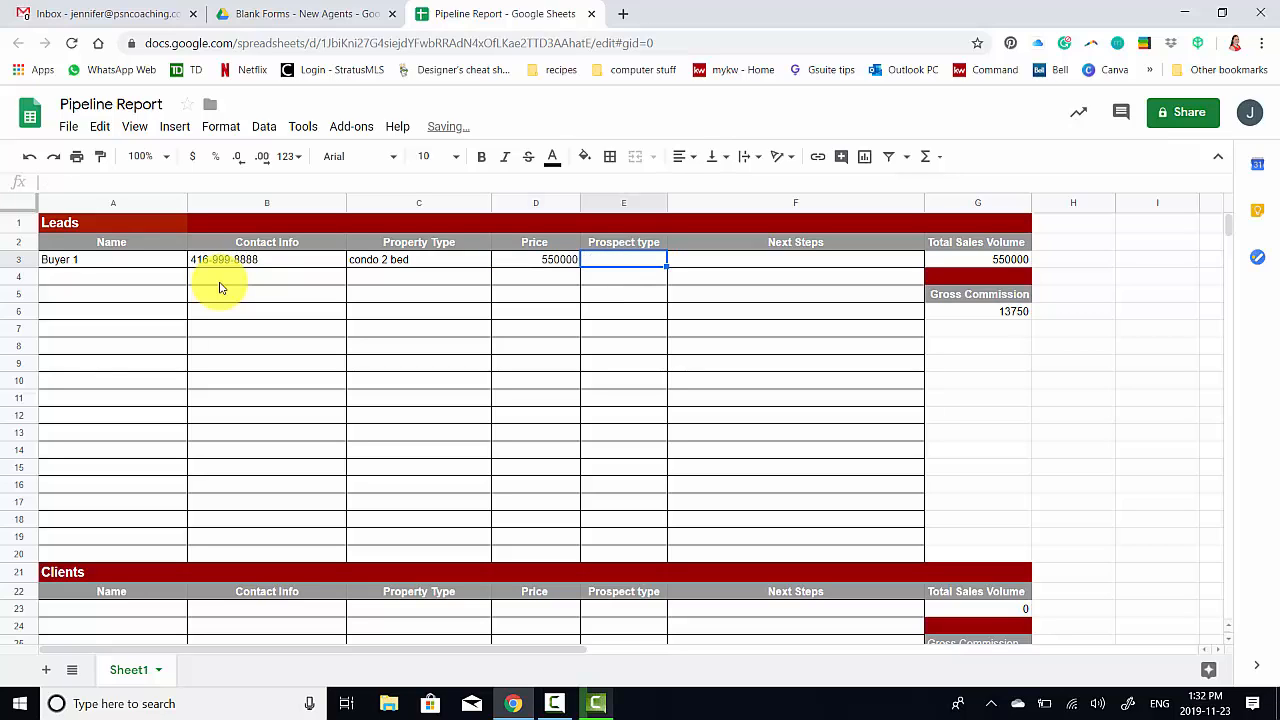
pyautogui.write('buyer')
pyautogui.press('Tab')
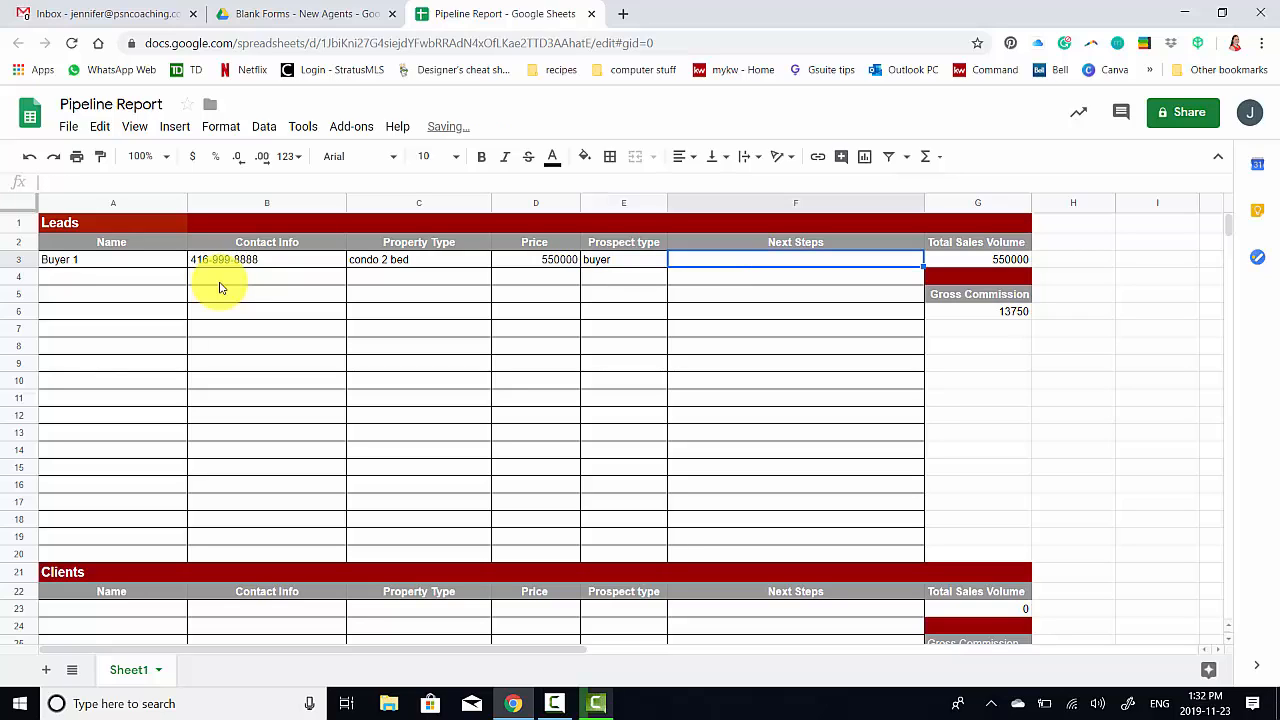
pyautogui.write('book ')
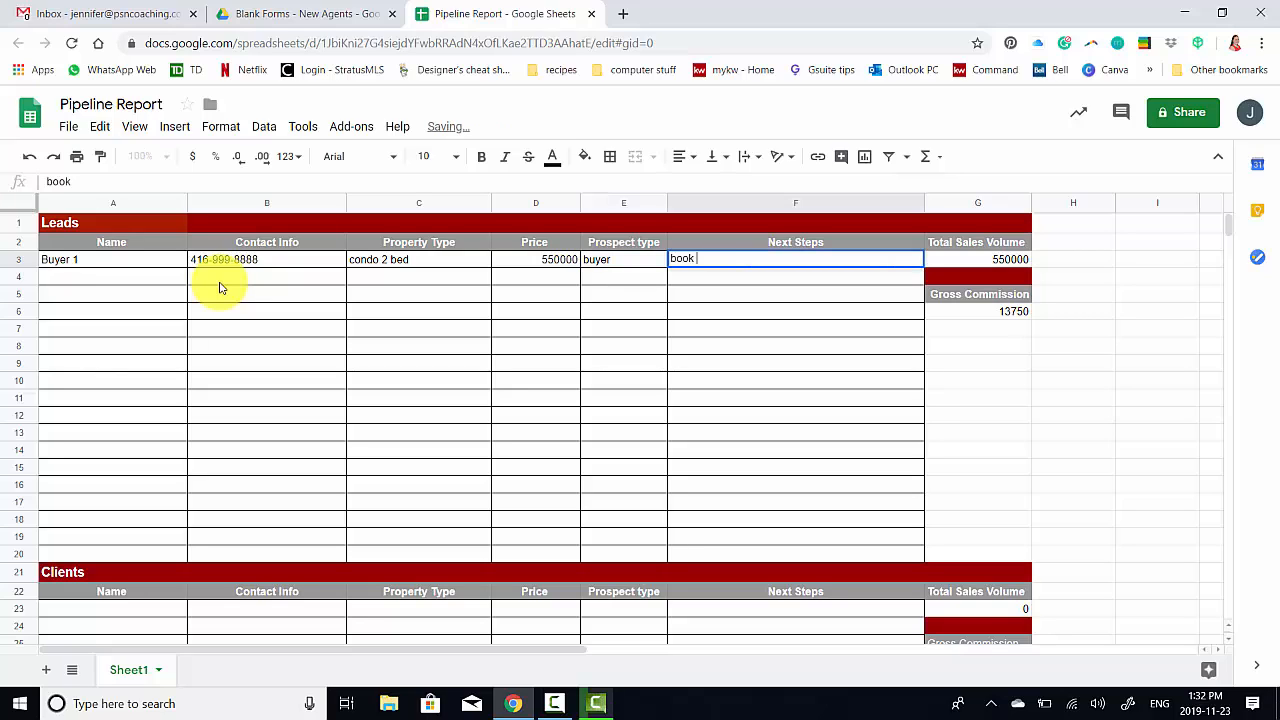
pyautogui.write('consultation')
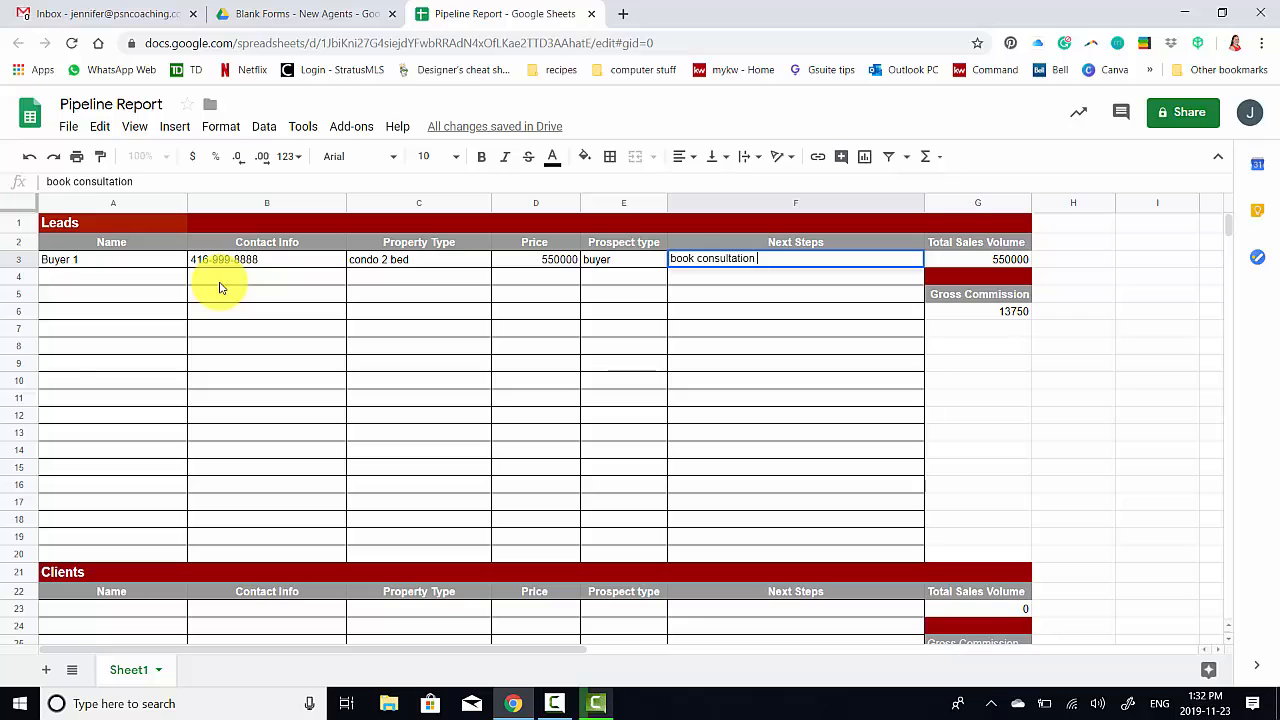
pyautogui.press('Return')
pyautogui.write('slel')
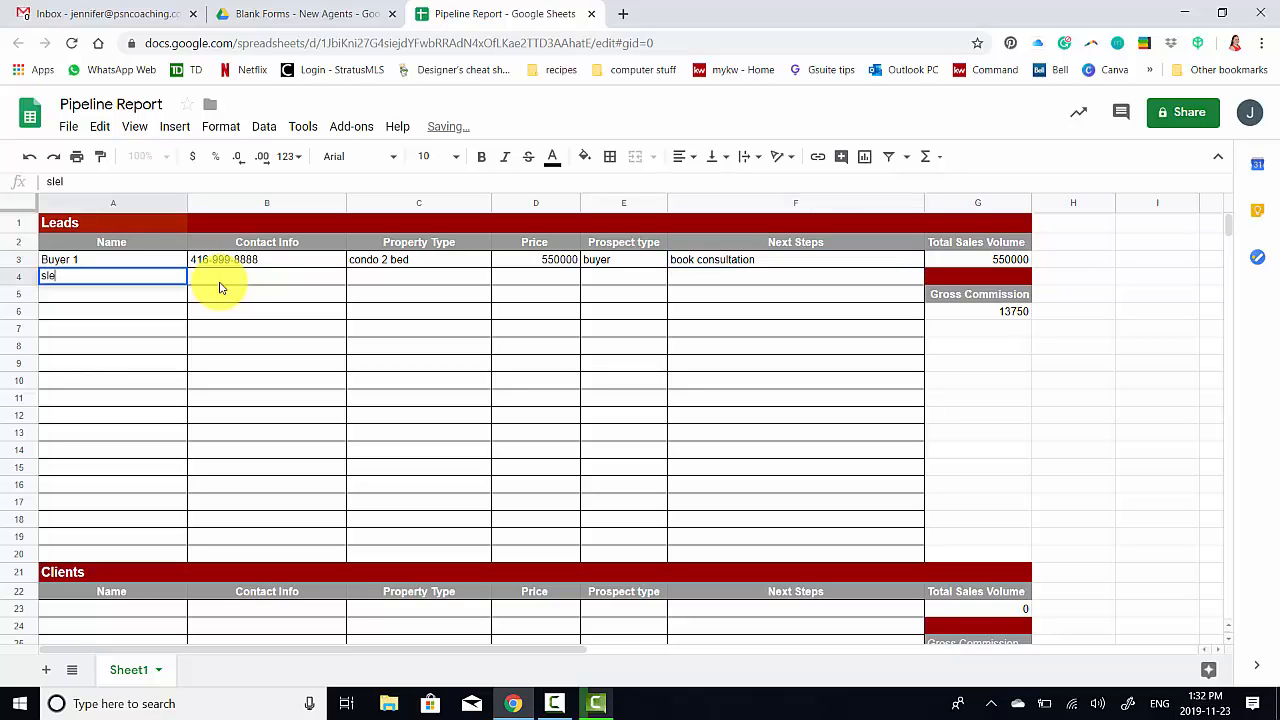
pyautogui.write('ller 1')
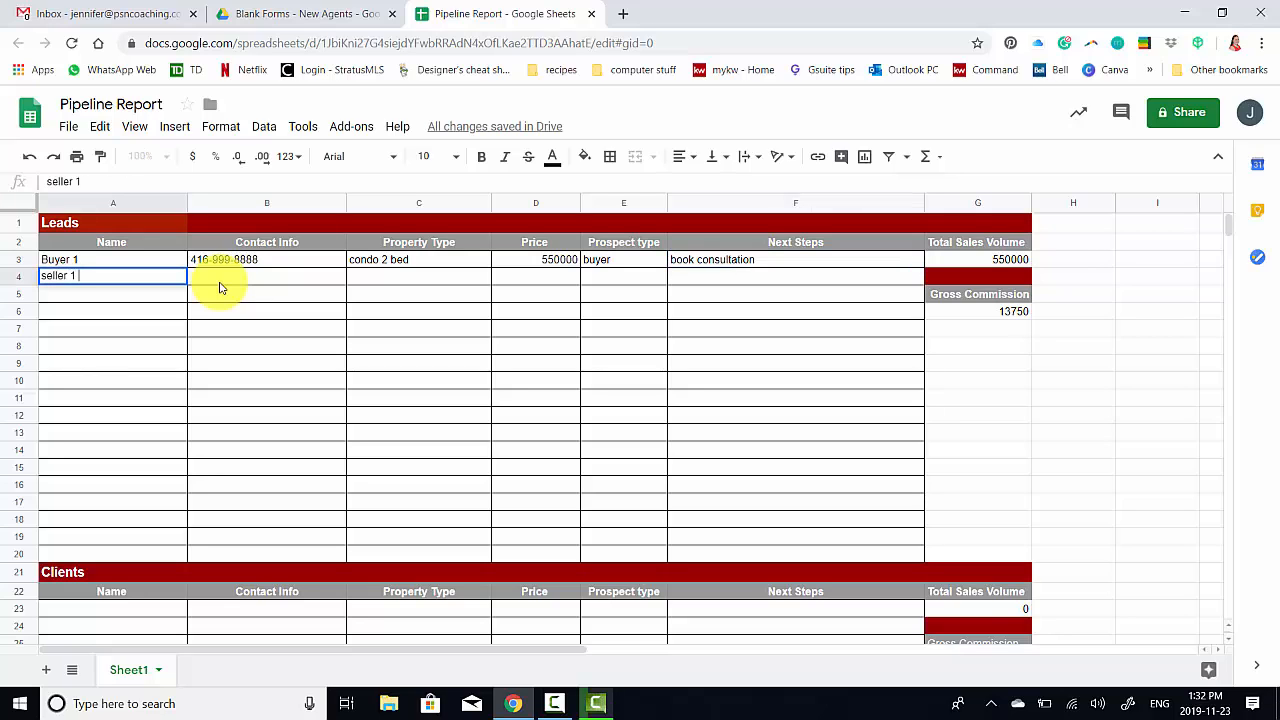
# Give seller 1 property type 'detached home in newark' and price 900000
pyautogui.press('Tab')
pyautogui.press('Tab')
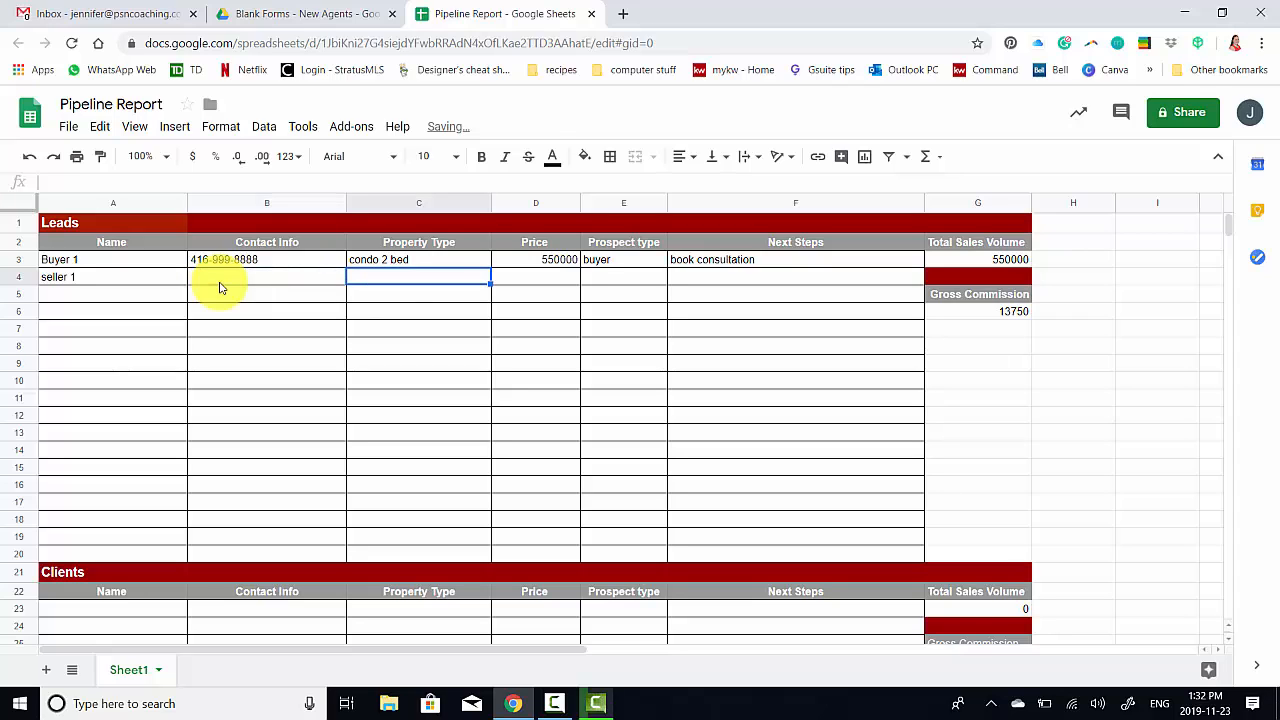
pyautogui.write('detached home in n')
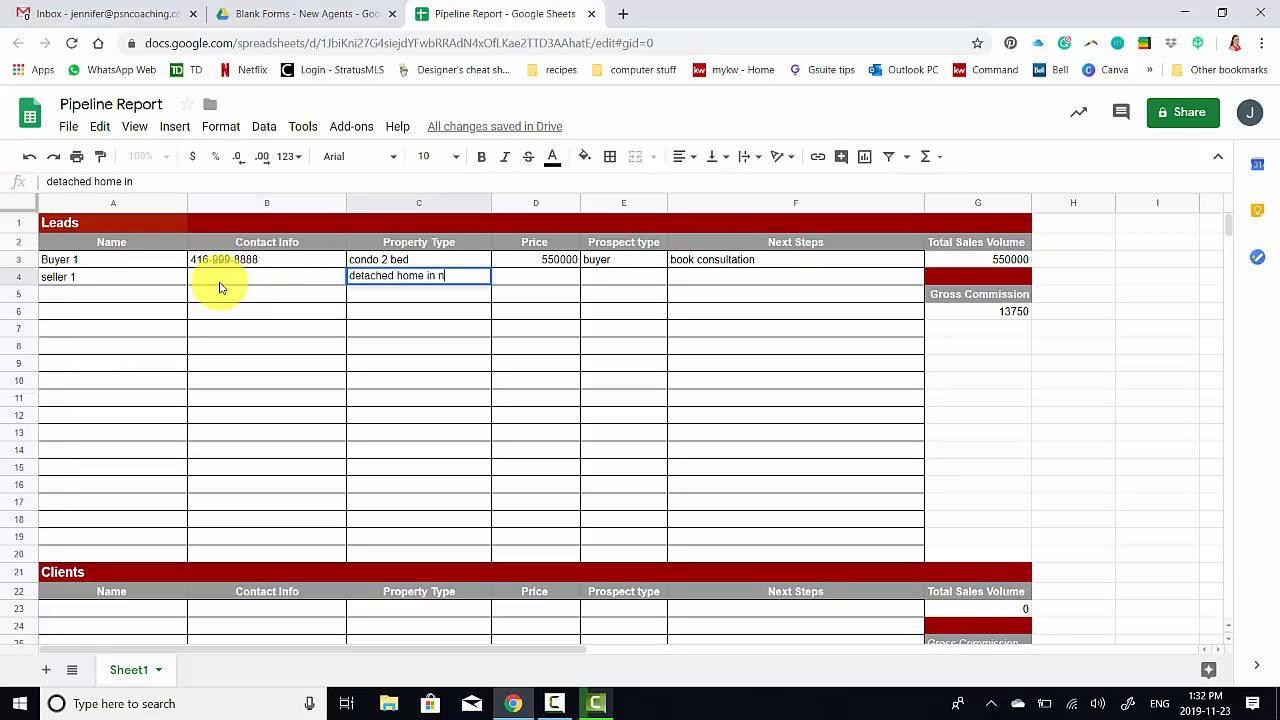
pyautogui.write('ewary')
pyautogui.press('BackSpace')
pyautogui.write('krt')
pyautogui.press('Tab')
pyautogui.write('9')
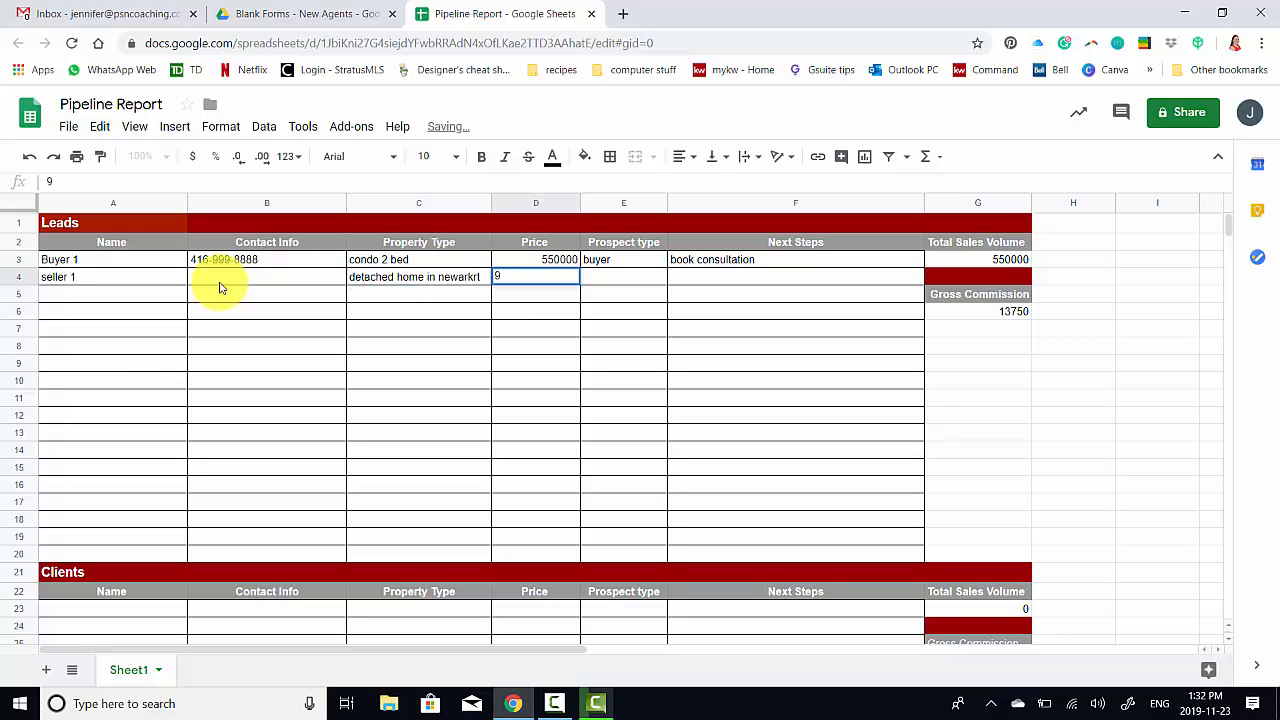
pyautogui.write('00000')
pyautogui.press('Tab')
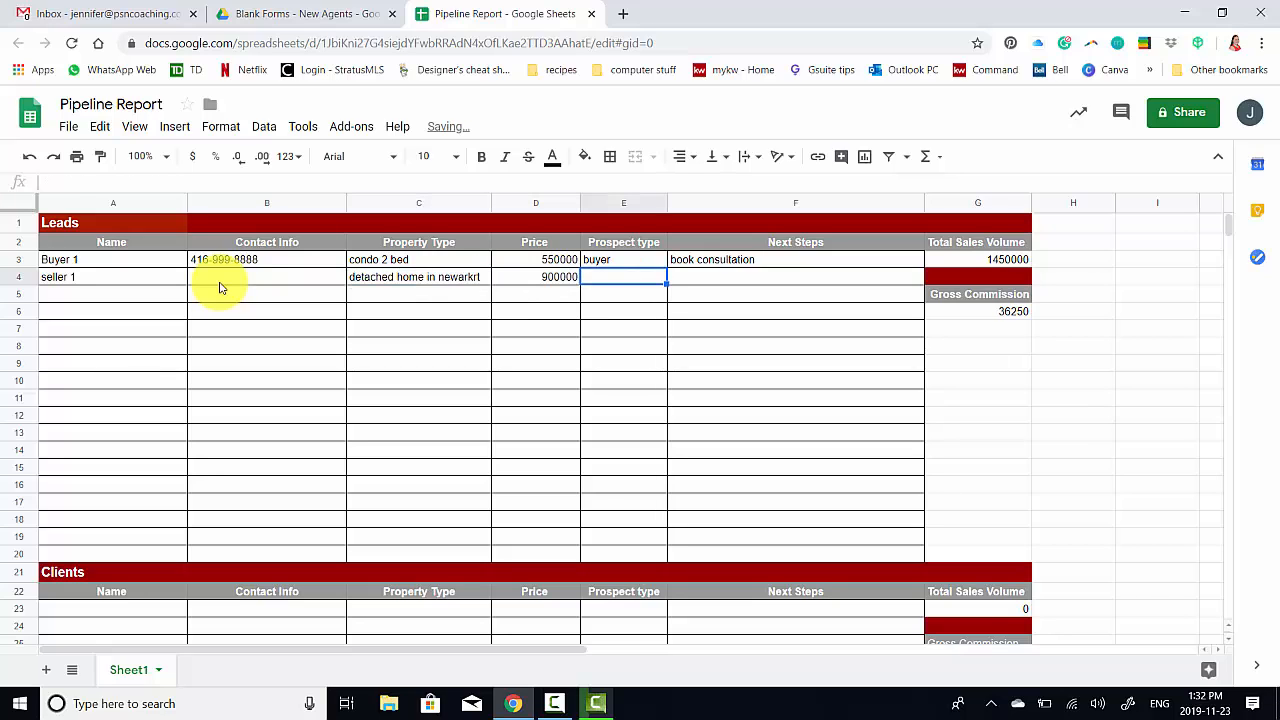
# Set the prospect type to seller and the next step to prepare cma
pyautogui.write('seller')
pyautogui.press('Tab')
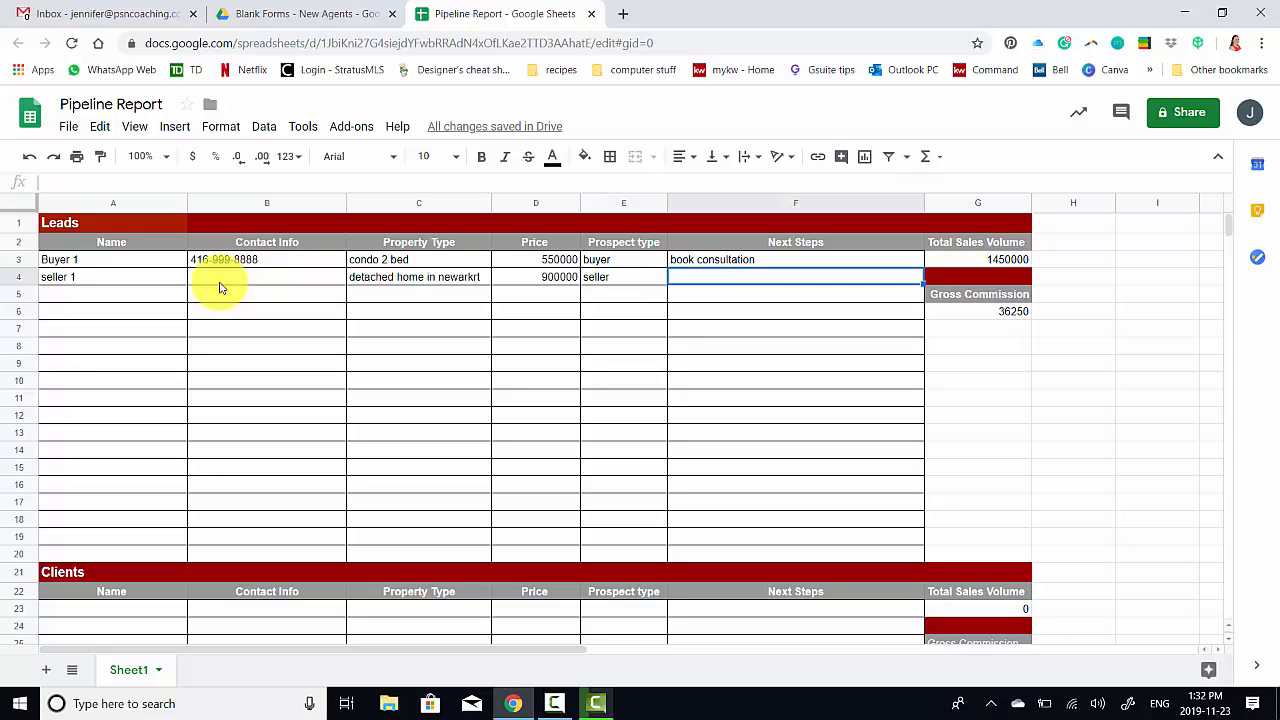
pyautogui.write('prepare cma')
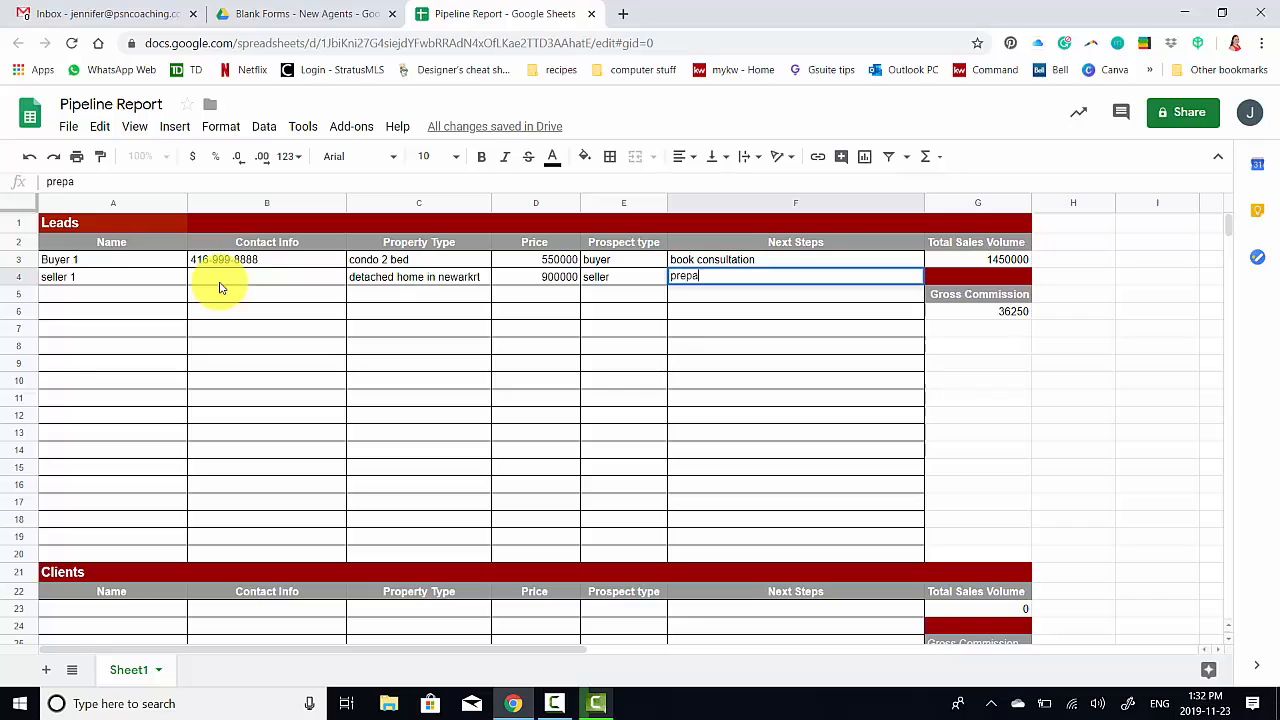
pyautogui.press('Return')
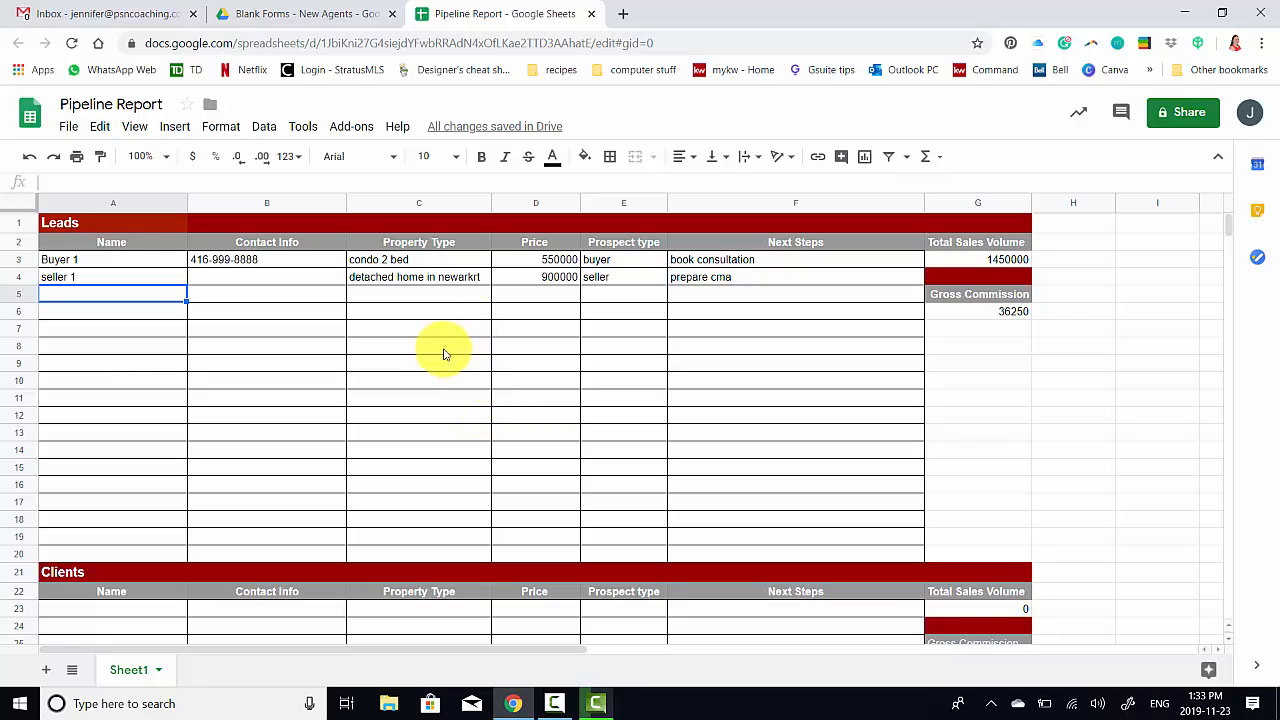
pyautogui.scroll(-2, 445, 354)
pyautogui.scroll(2, 445, 354)
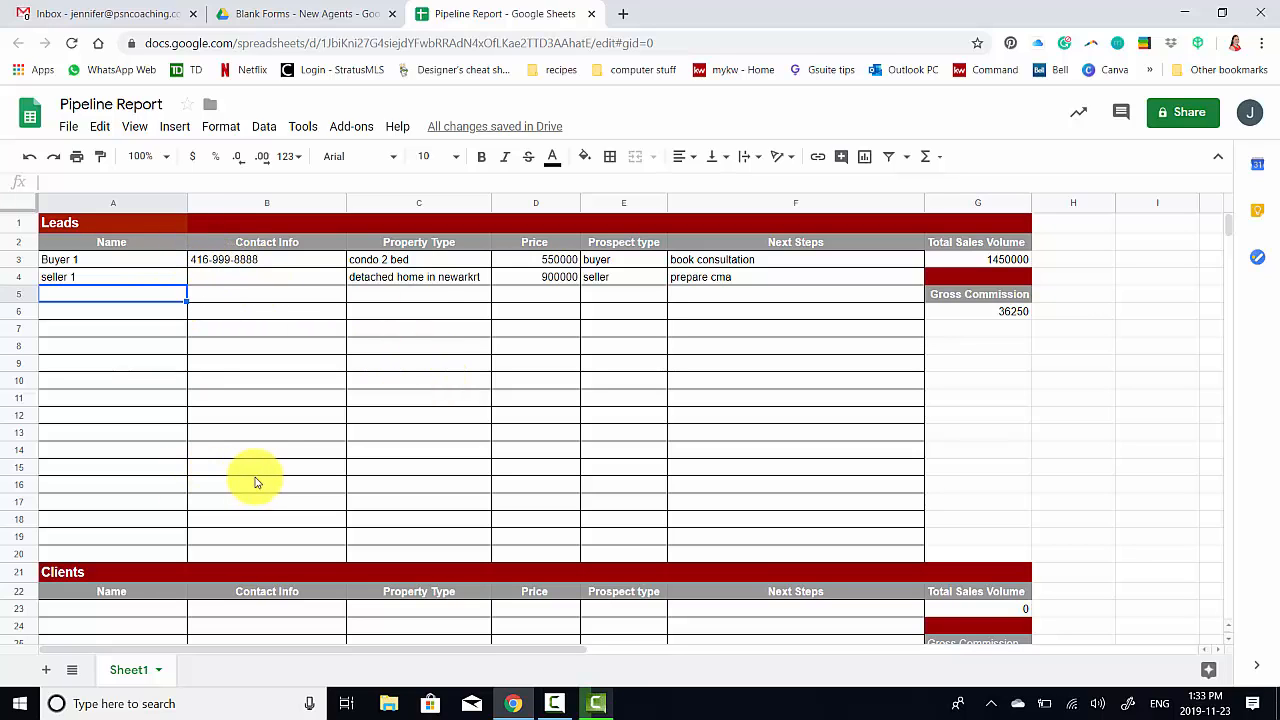
# Enter the clients' names in A23, property type 4 bed detached and price 1150000
pyautogui.scroll(-5, 273, 440)
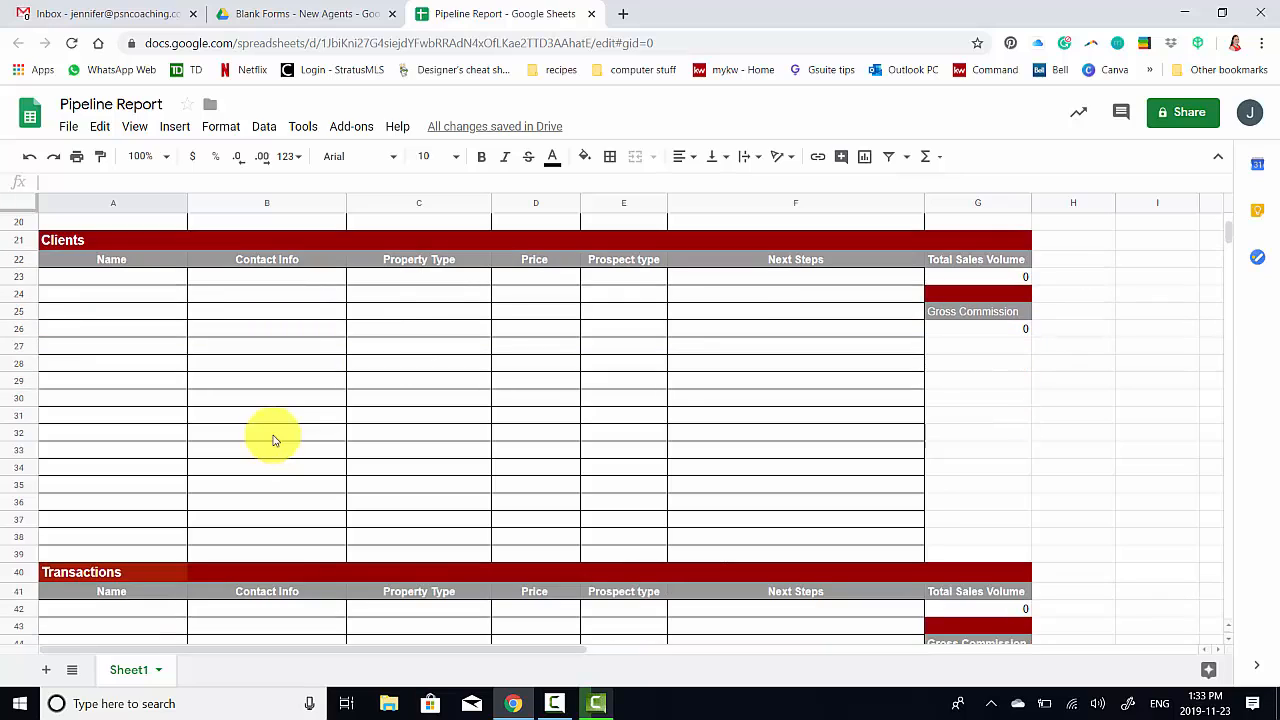
pyautogui.click(107, 284)
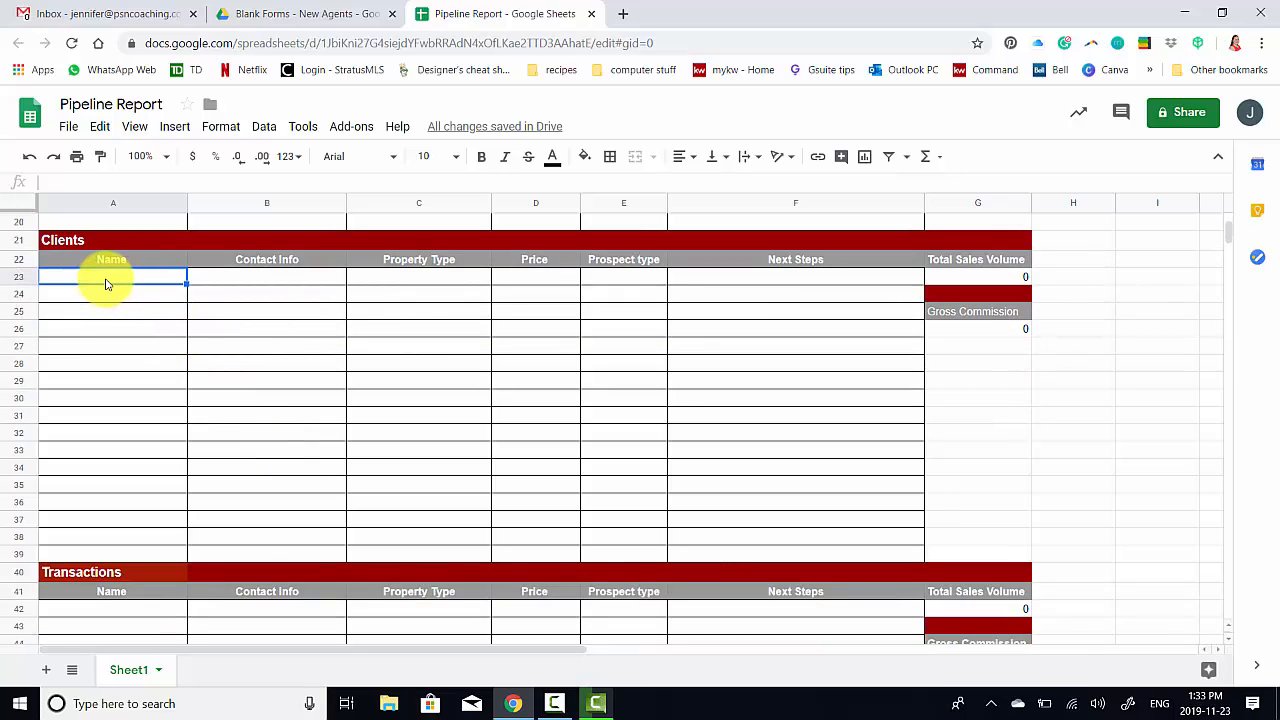
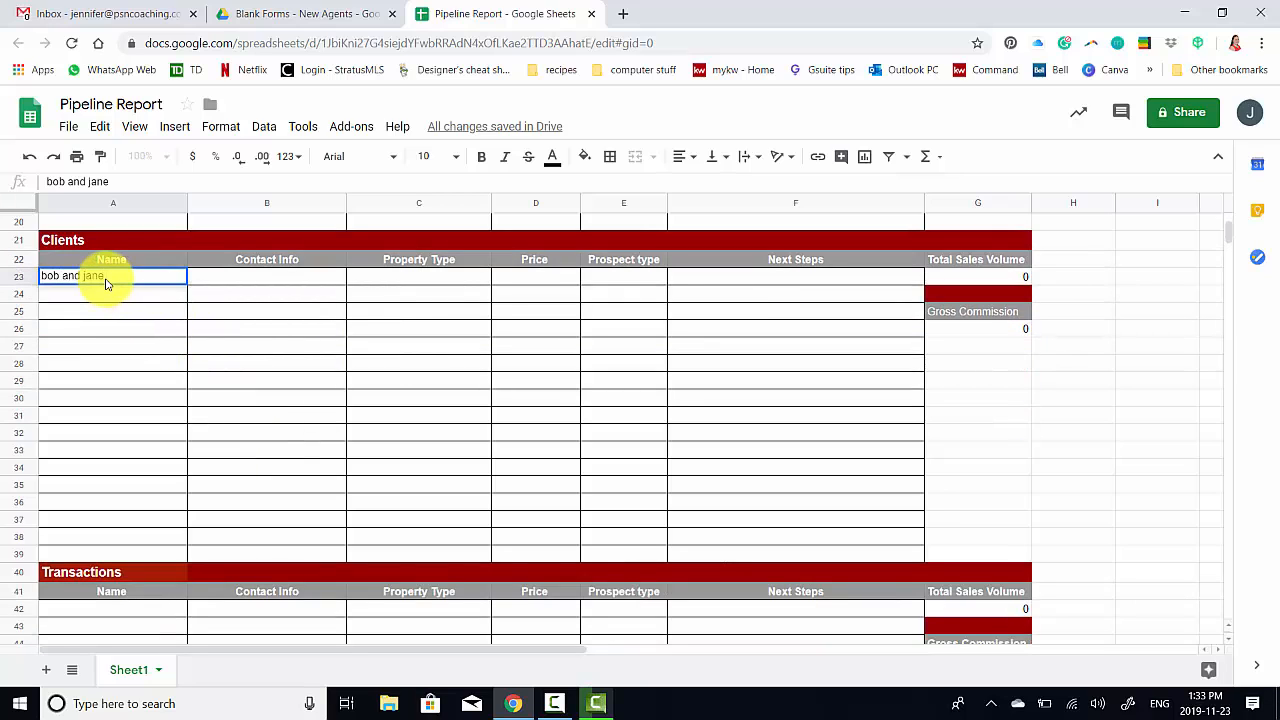
pyautogui.press('Tab')
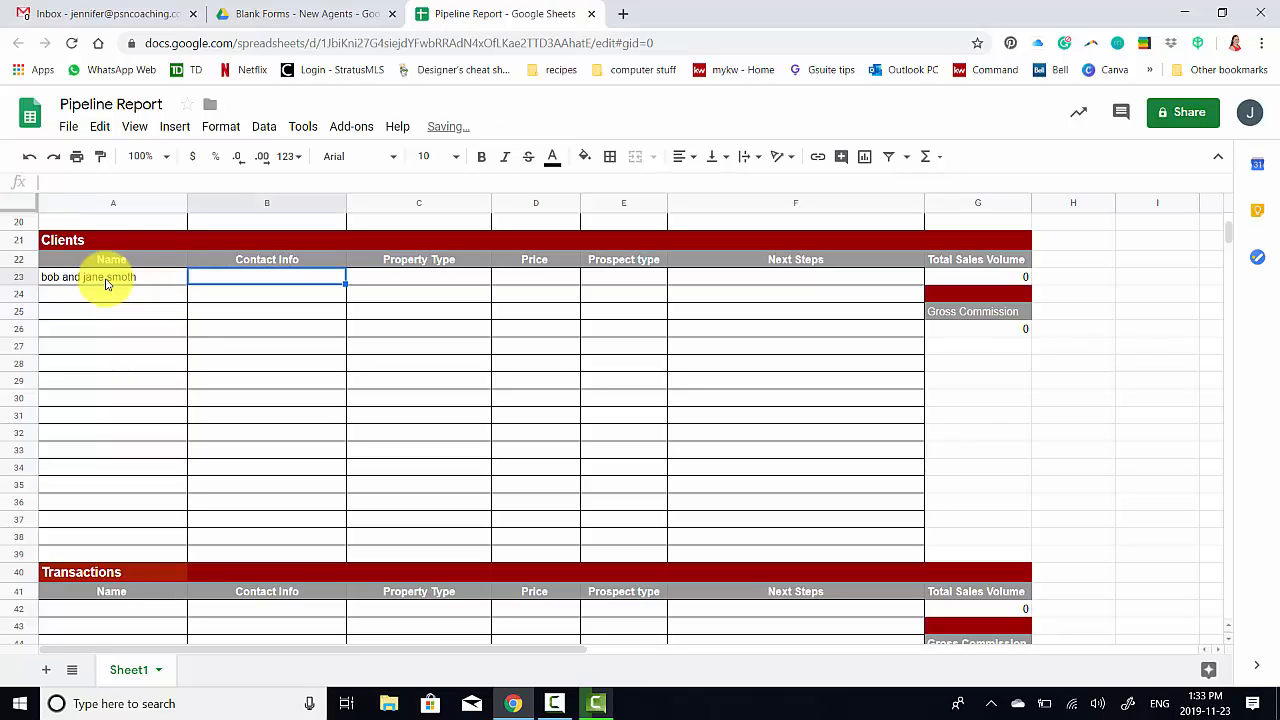
pyautogui.press('Tab')
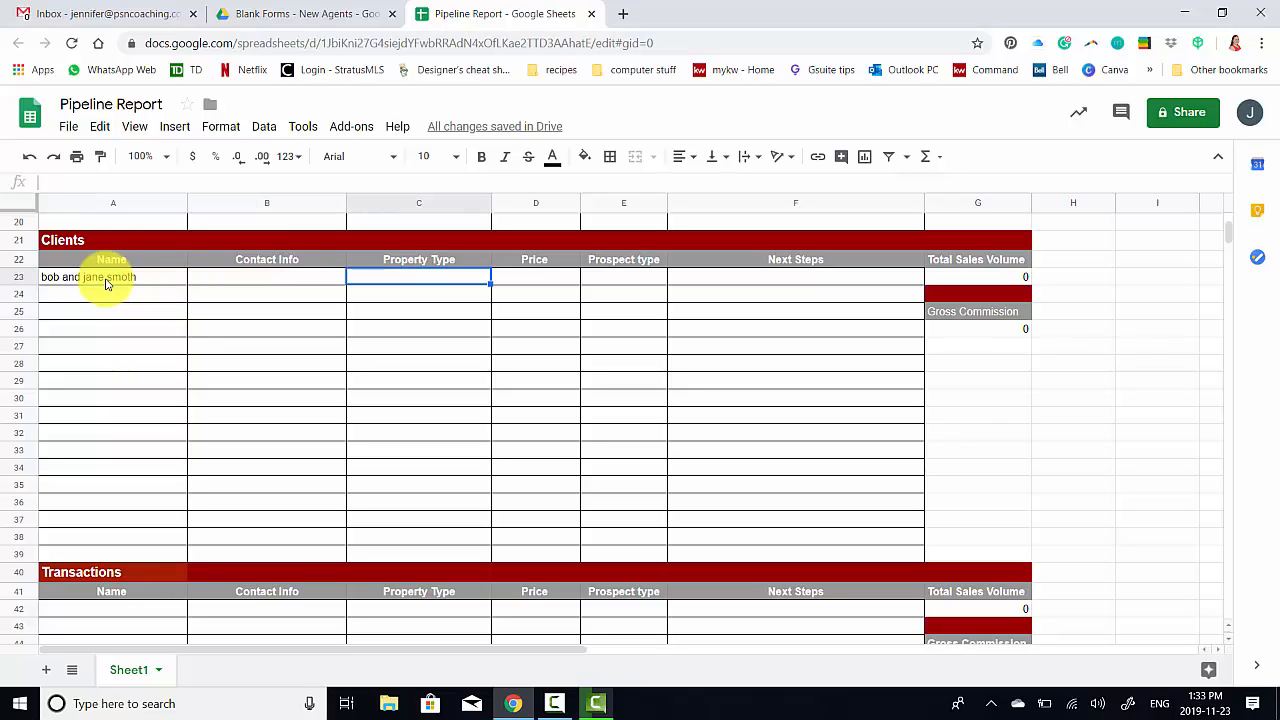
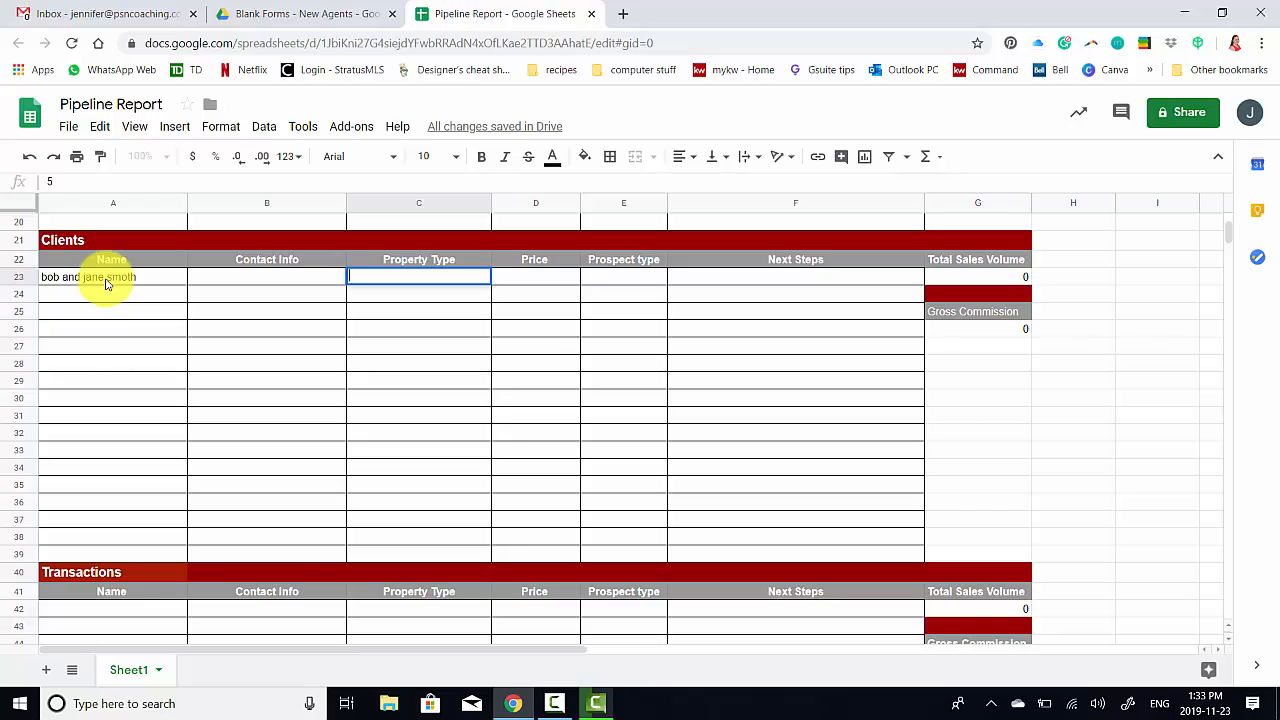
pyautogui.press('Tab')
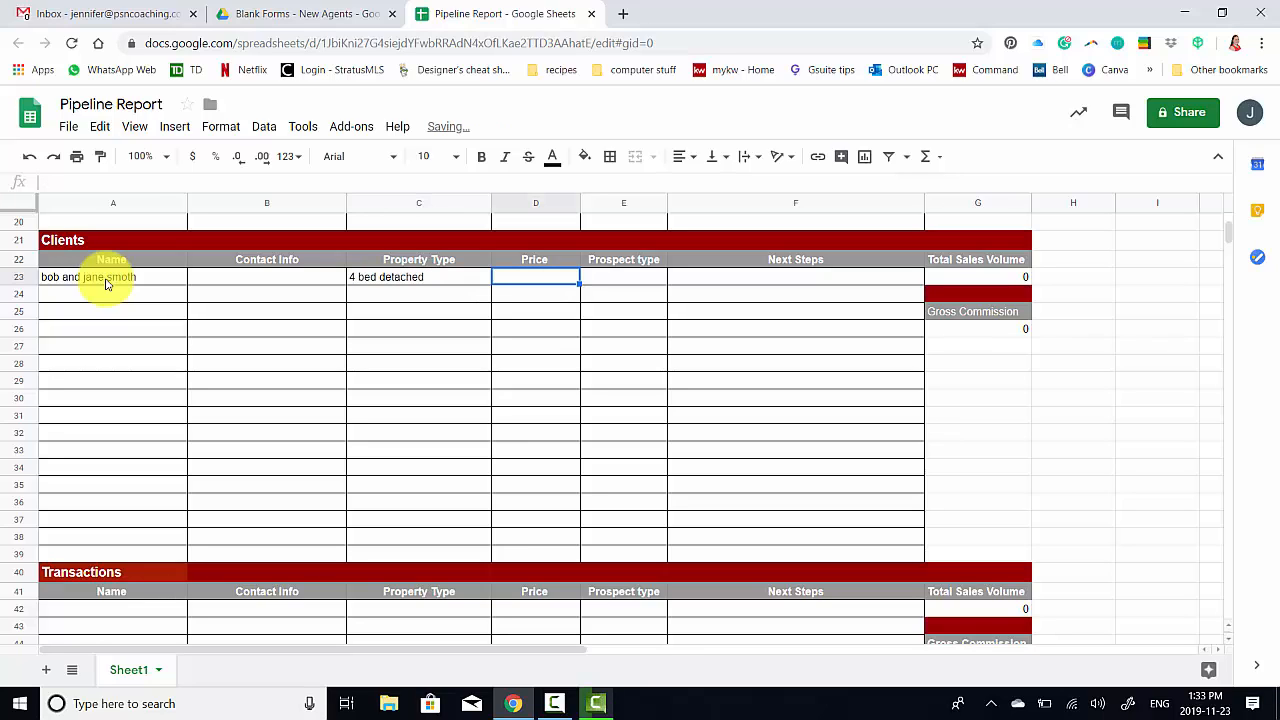
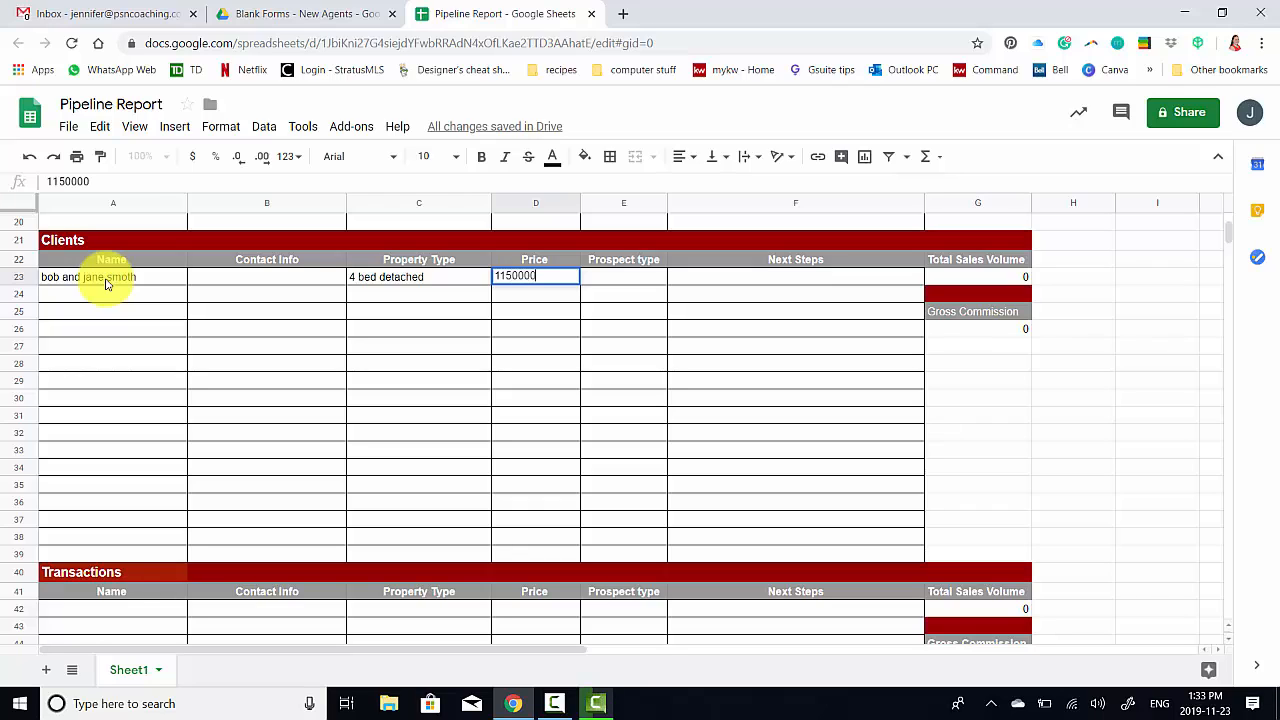
pyautogui.press('Tab')
# Set the prospect type to buyer/seller and the next step to receive offer s
pyautogui.write('buye')
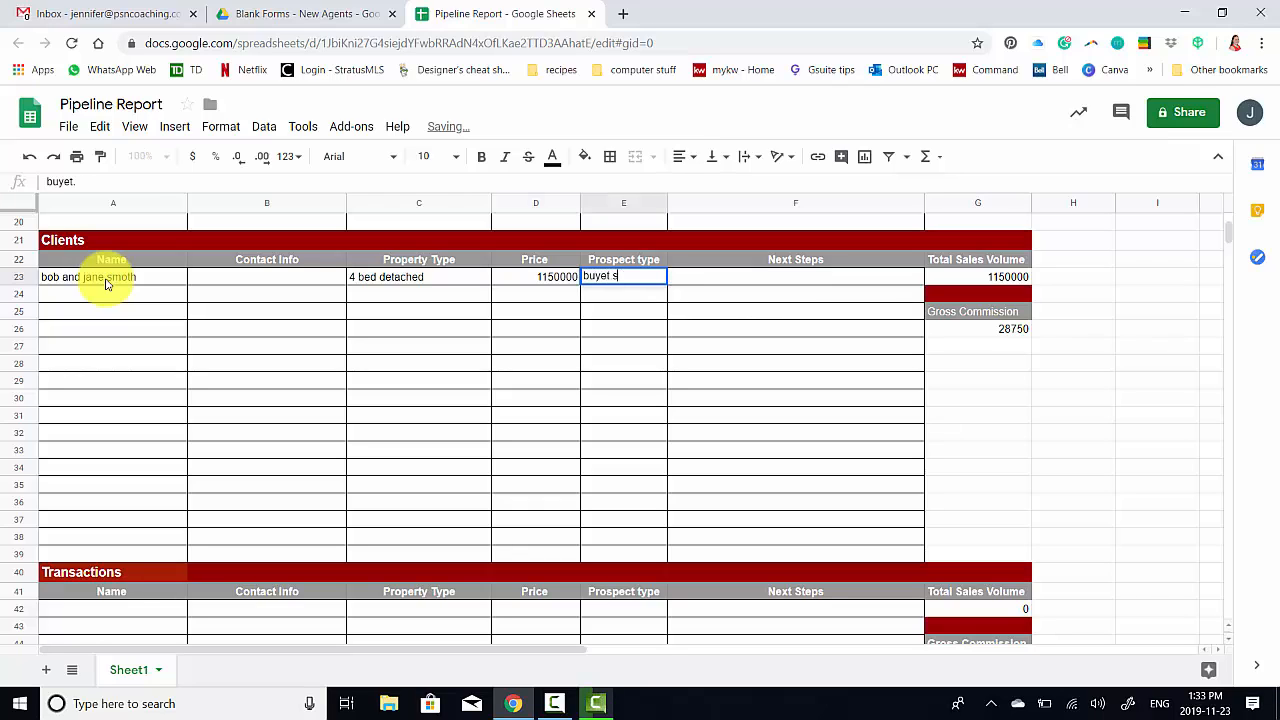
pyautogui.write('t.se')
pyautogui.press('BackSpace')
pyautogui.press('BackSpace')
pyautogui.press('BackSpace')
pyautogui.press('BackSpace')
pyautogui.write('r/s')
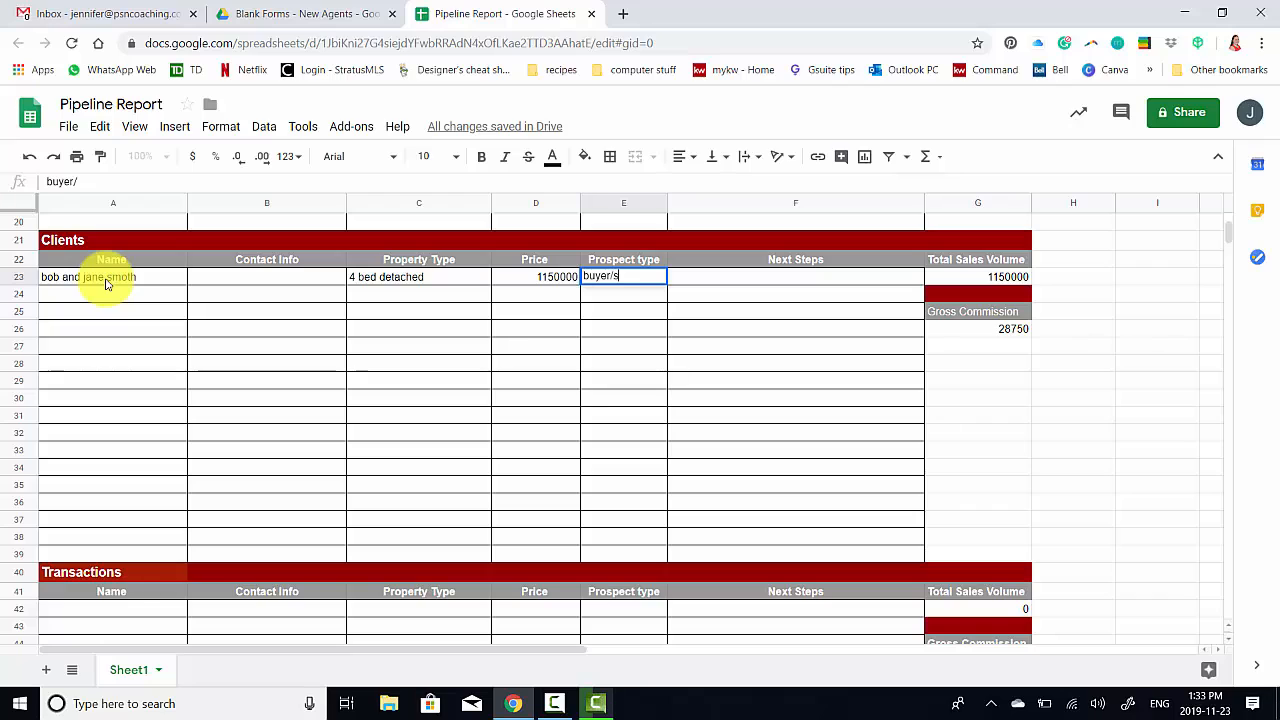
pyautogui.write('eller')
pyautogui.press('Tab')
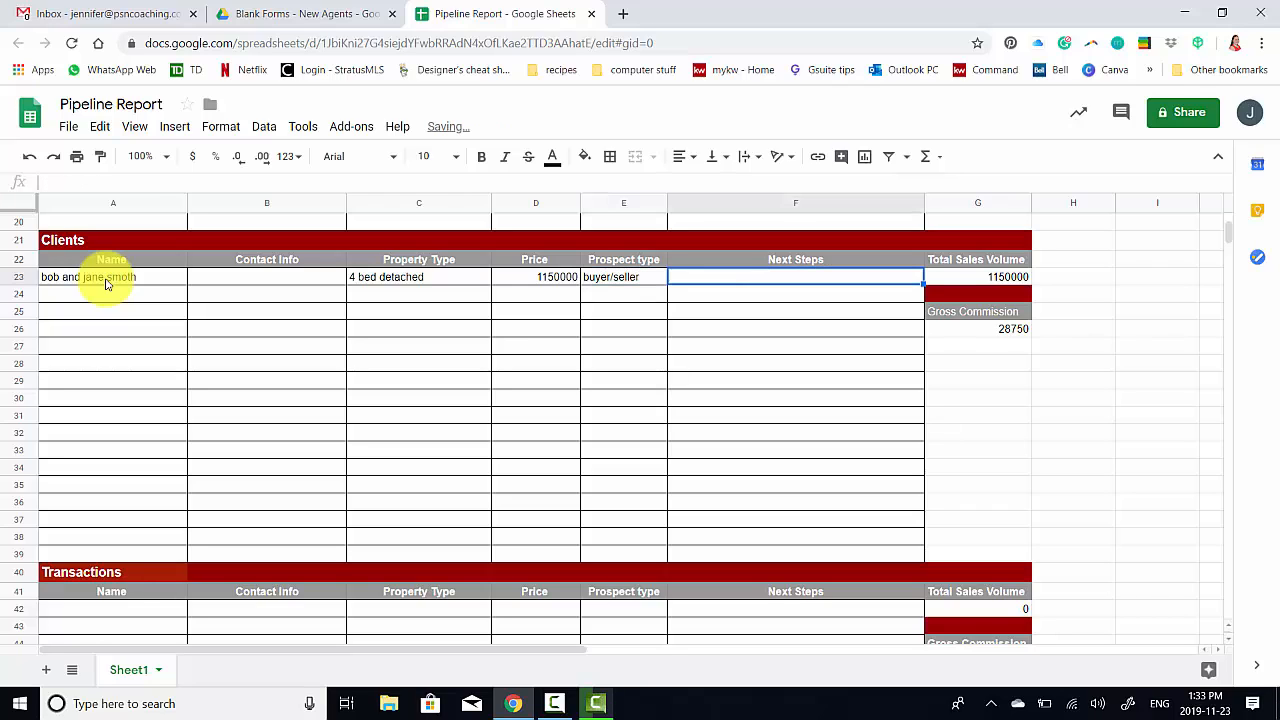
pyautogui.write('receive offer s')
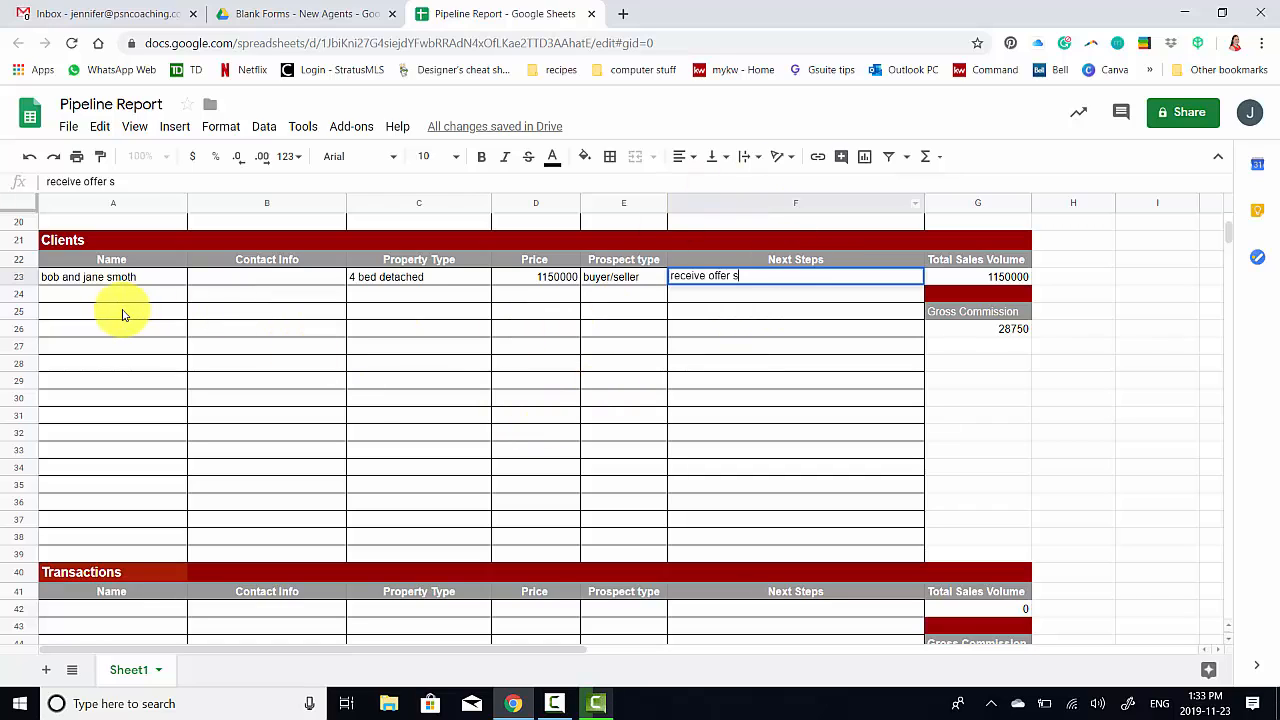
pyautogui.moveTo(121, 312); pyautogui.dragTo(134, 383)
pyautogui.click(224, 362)
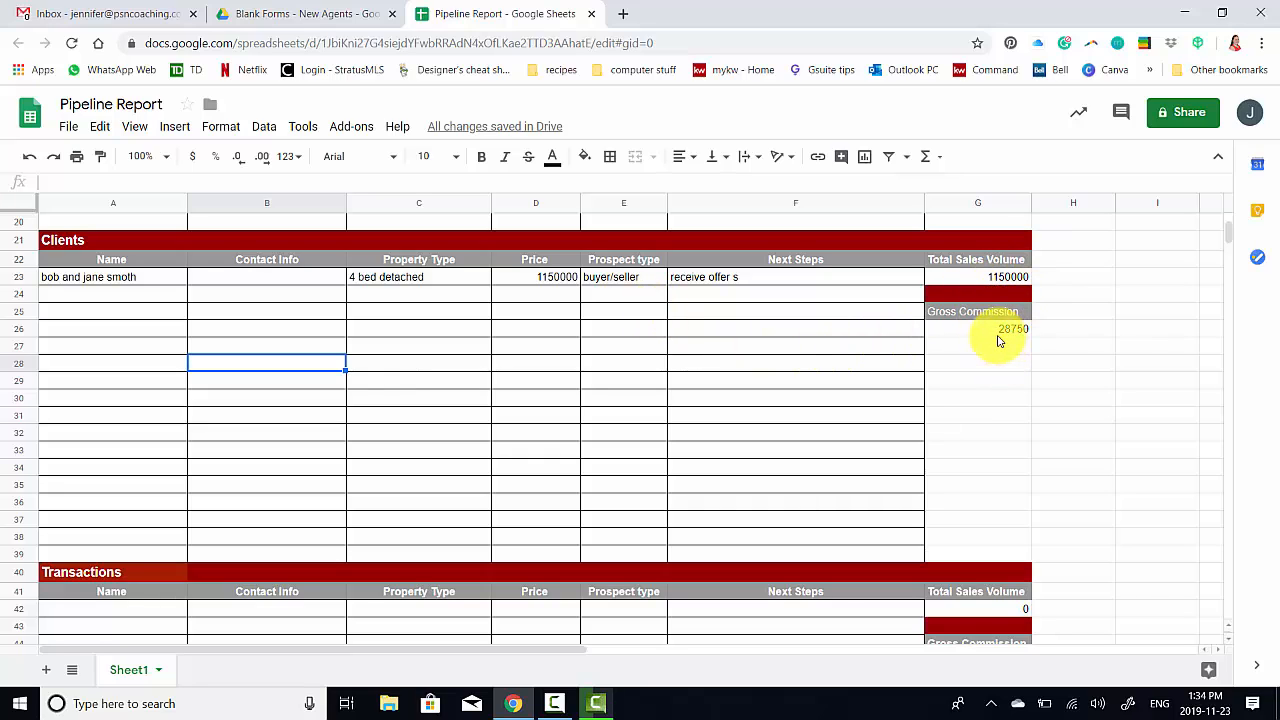
pyautogui.scroll(3, 997, 341)
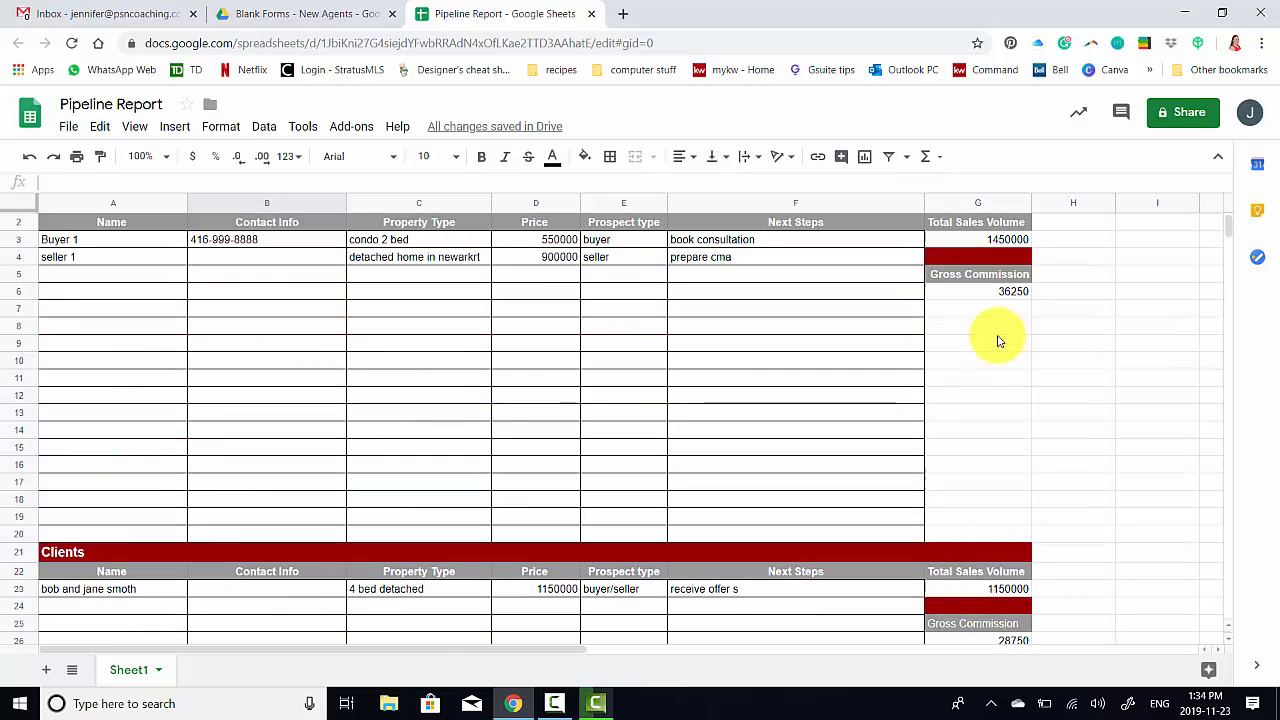
pyautogui.scroll(1, 997, 341)
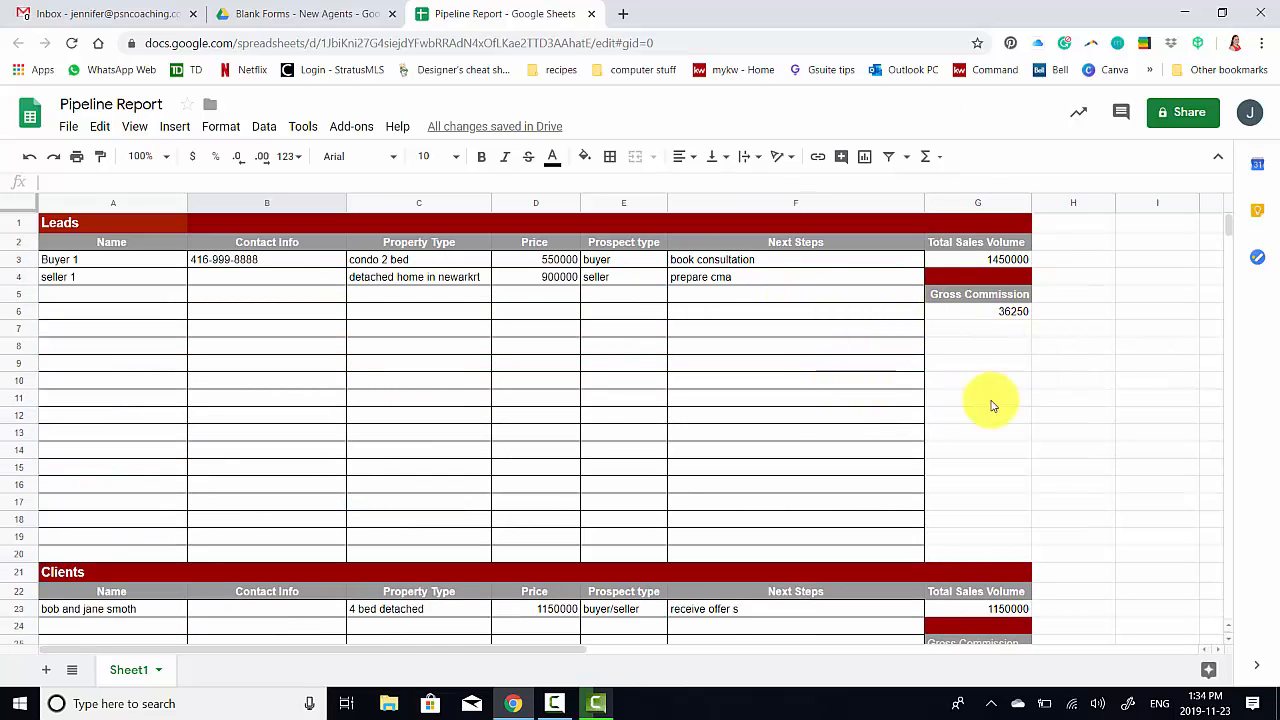
# Enter the buyer's name in A42 and property type 1 bed condo
pyautogui.scroll(-3, 993, 405)
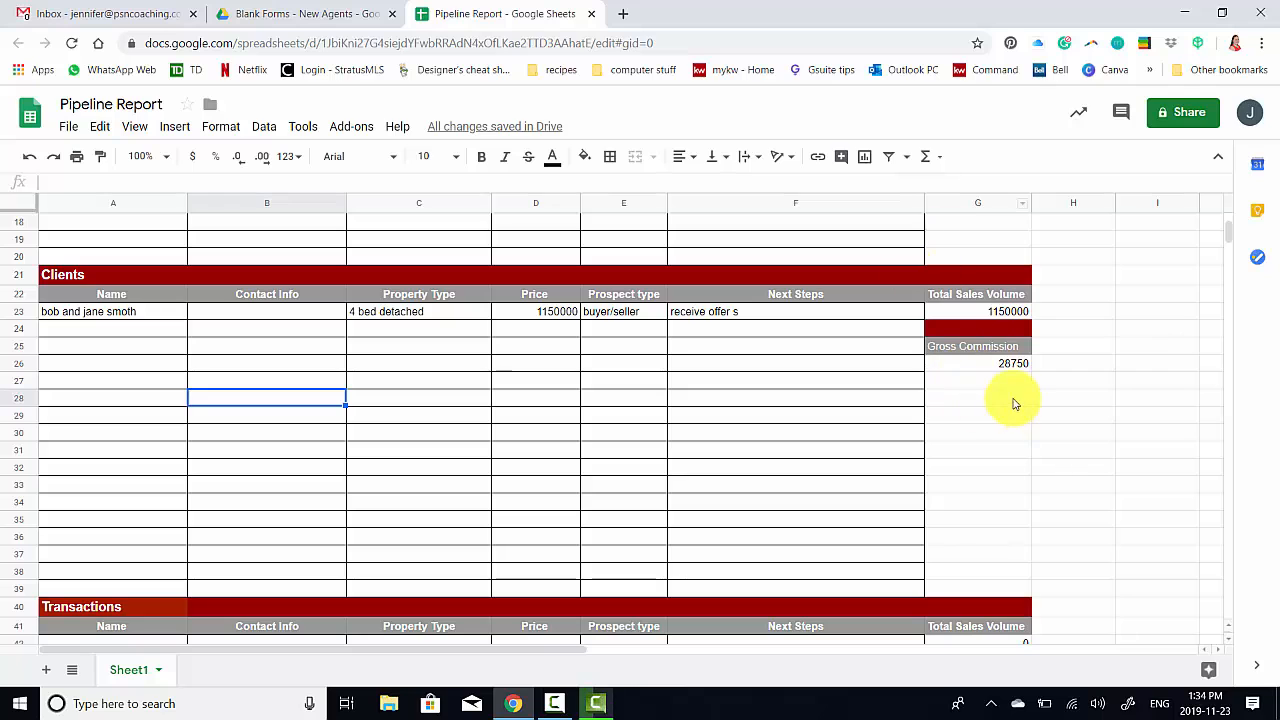
pyautogui.scroll(-3, 1013, 402)
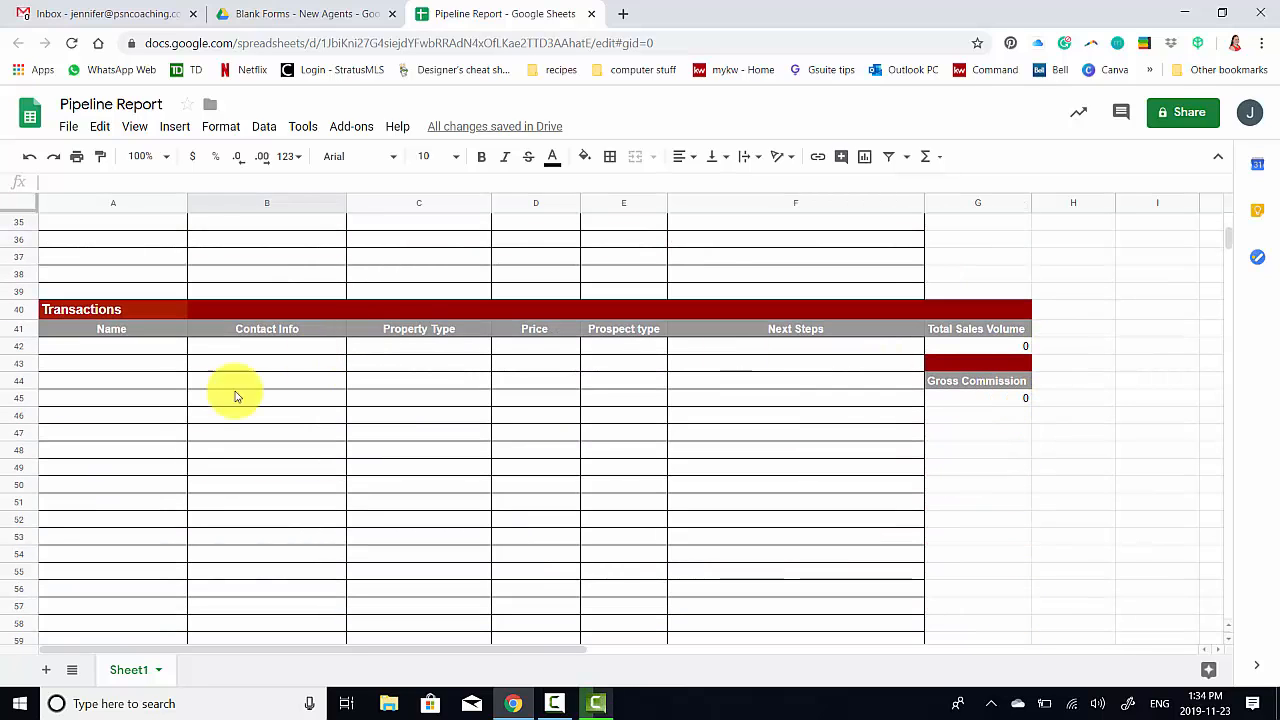
pyautogui.click(117, 346)
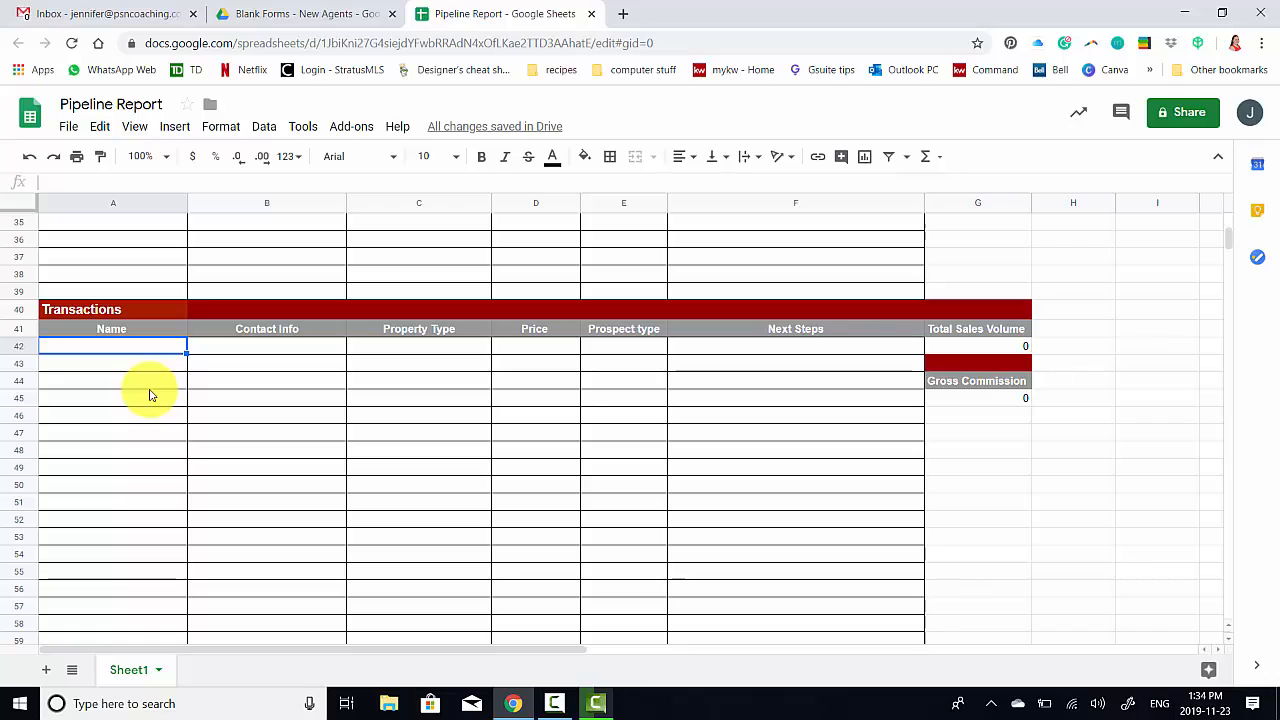
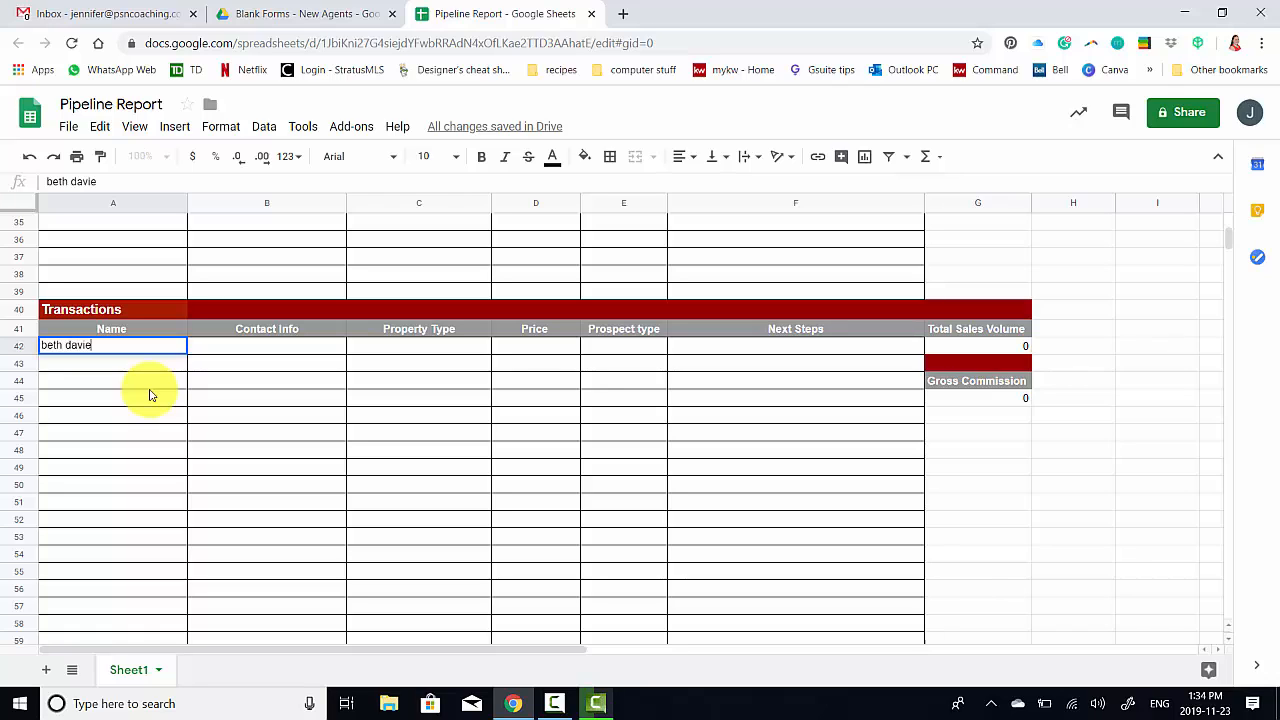
pyautogui.press('Tab')
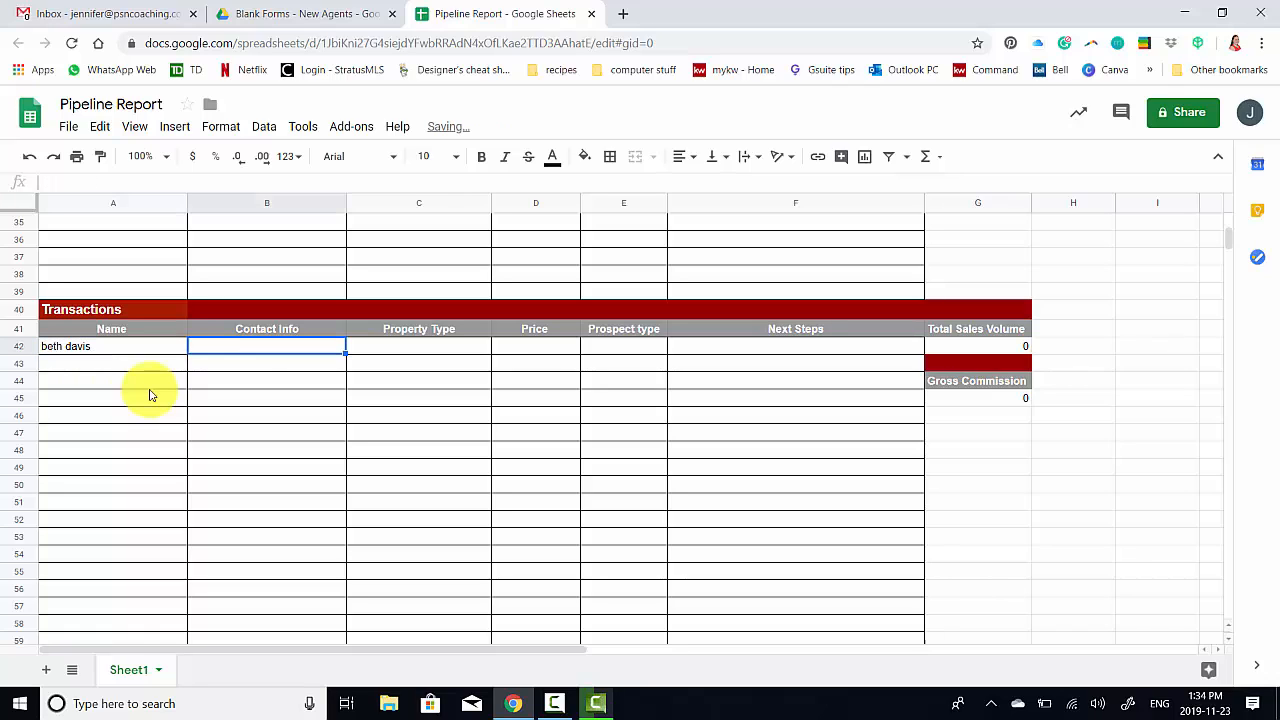
pyautogui.press('Tab')
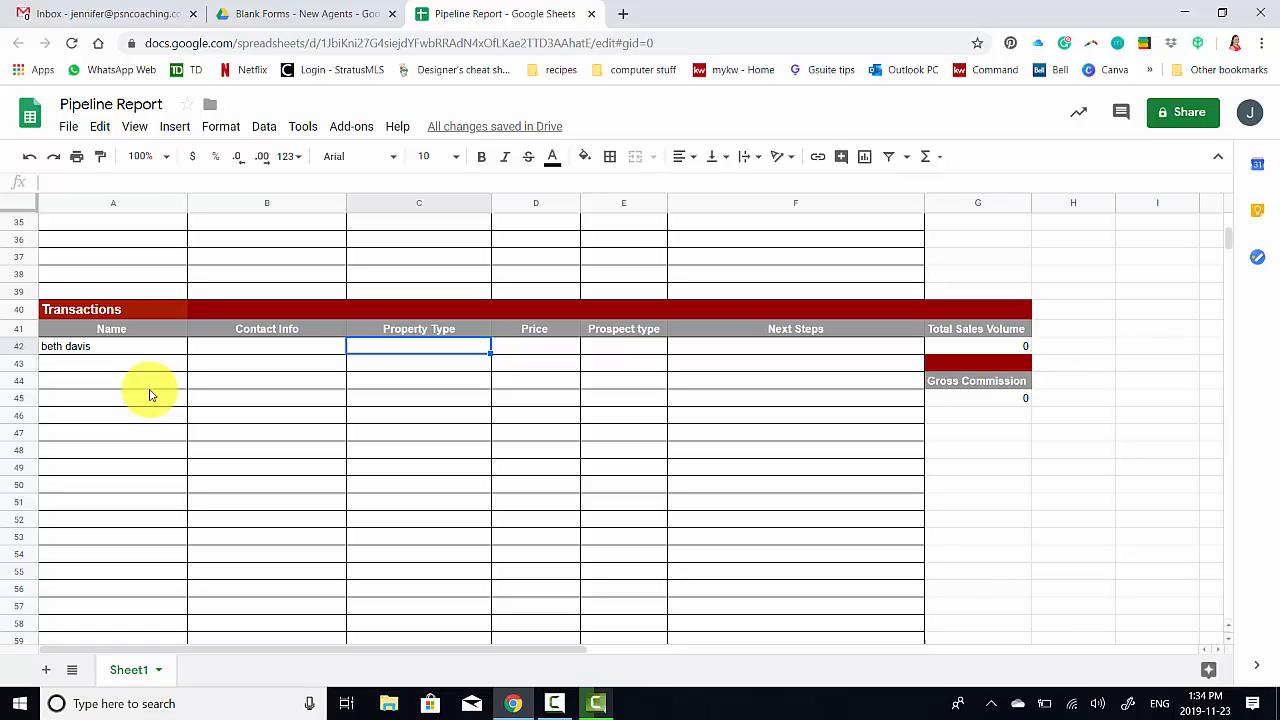
pyautogui.write('1 bed condo')
pyautogui.press('Tab')
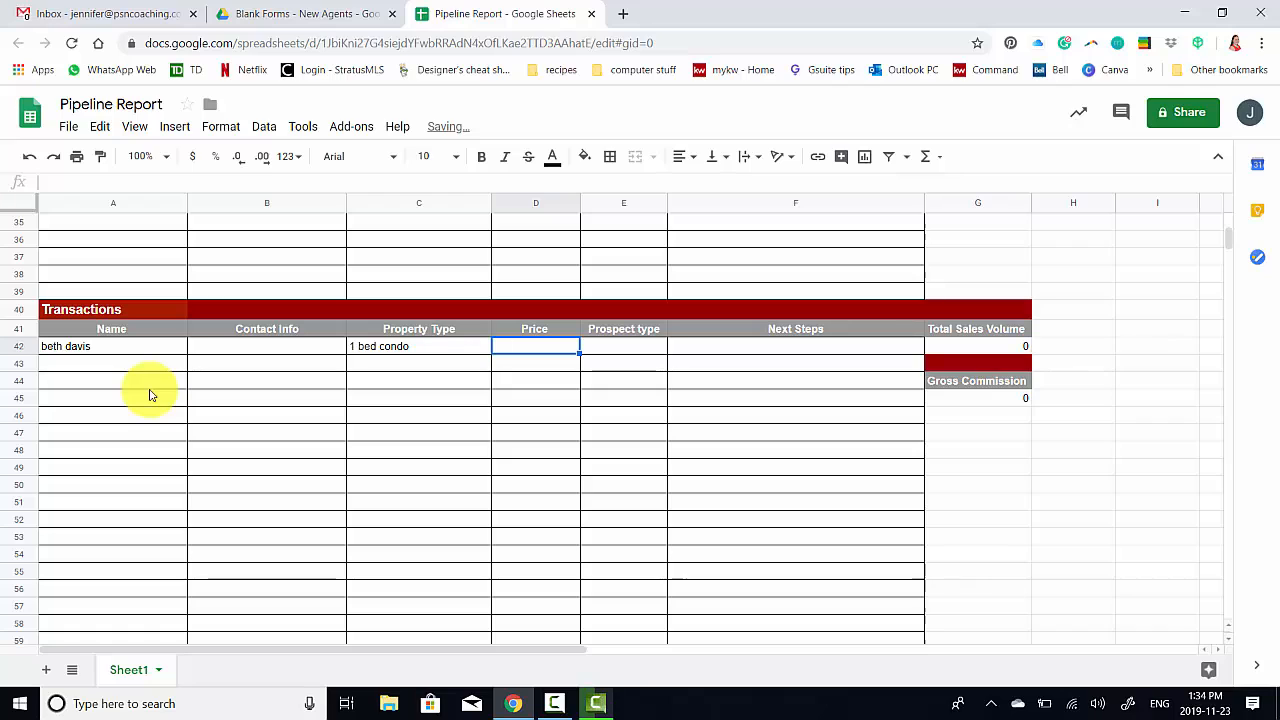
# Add price 400000, prospect type 1st tome buyer and next step clsoe o property
pyautogui.write('400000')
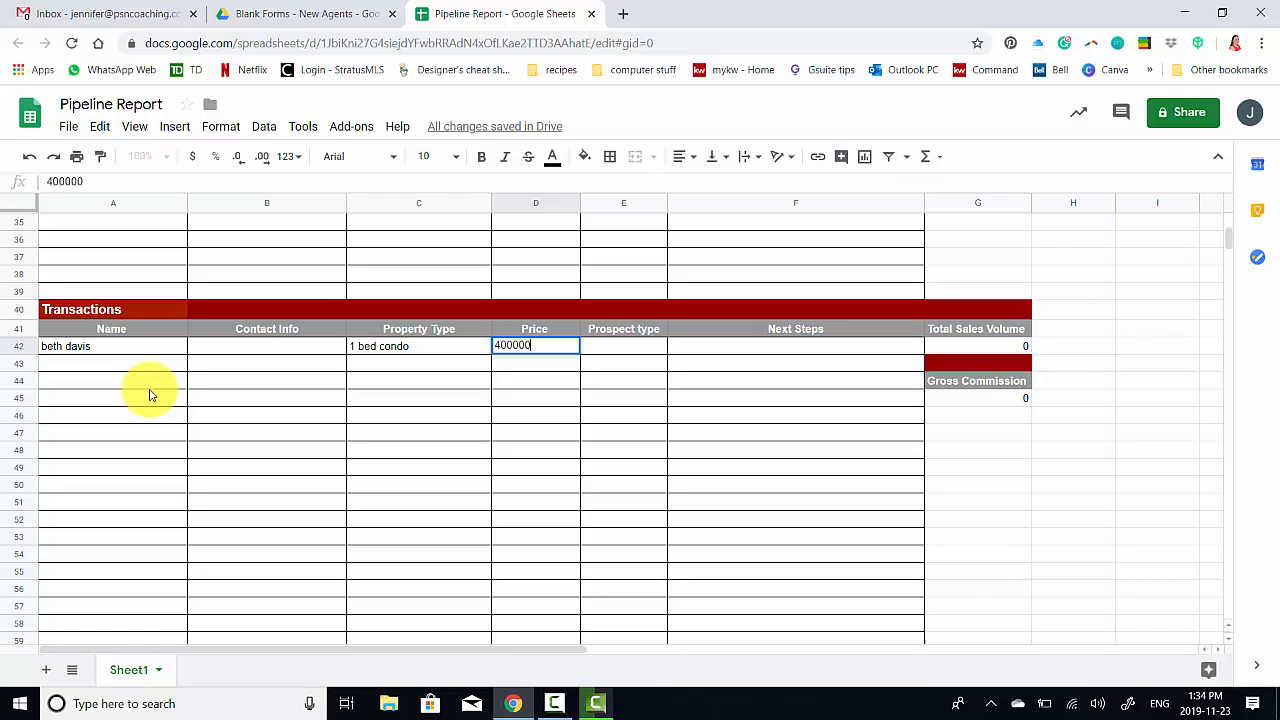
pyautogui.press('Tab')
pyautogui.write('1st to')
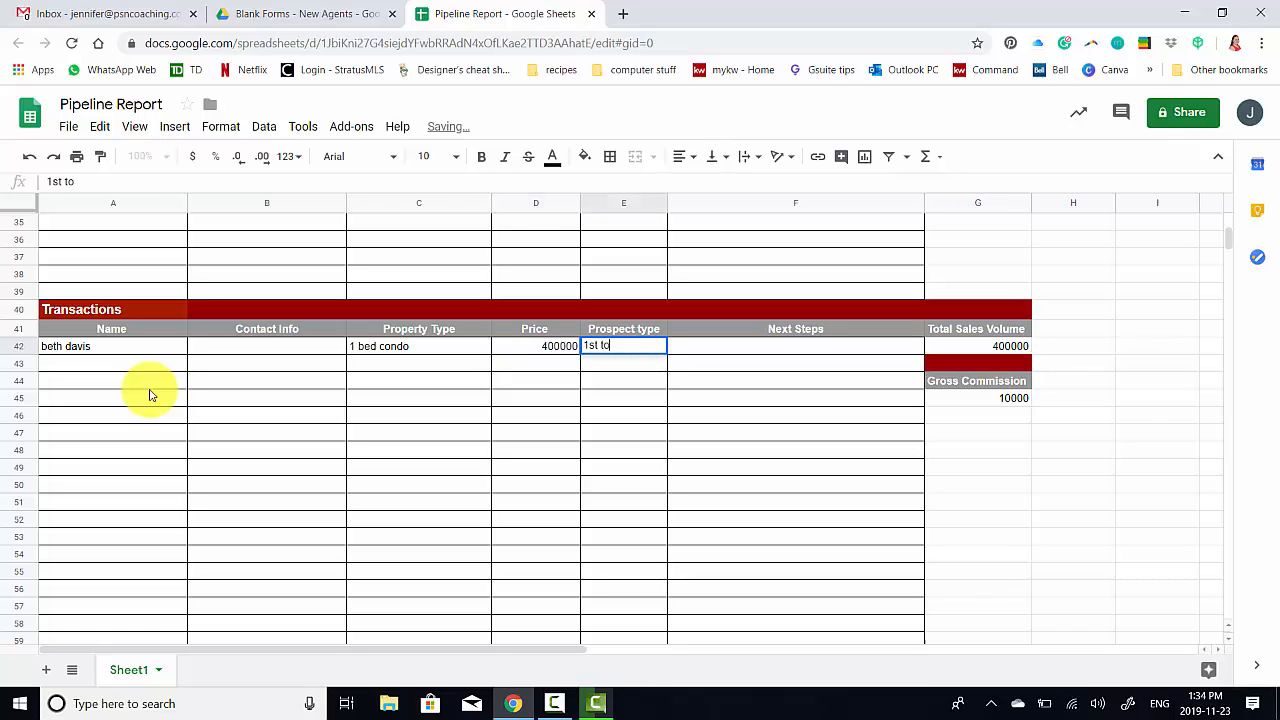
pyautogui.write('me buyer')
pyautogui.press('Tab')
pyautogui.write('c')
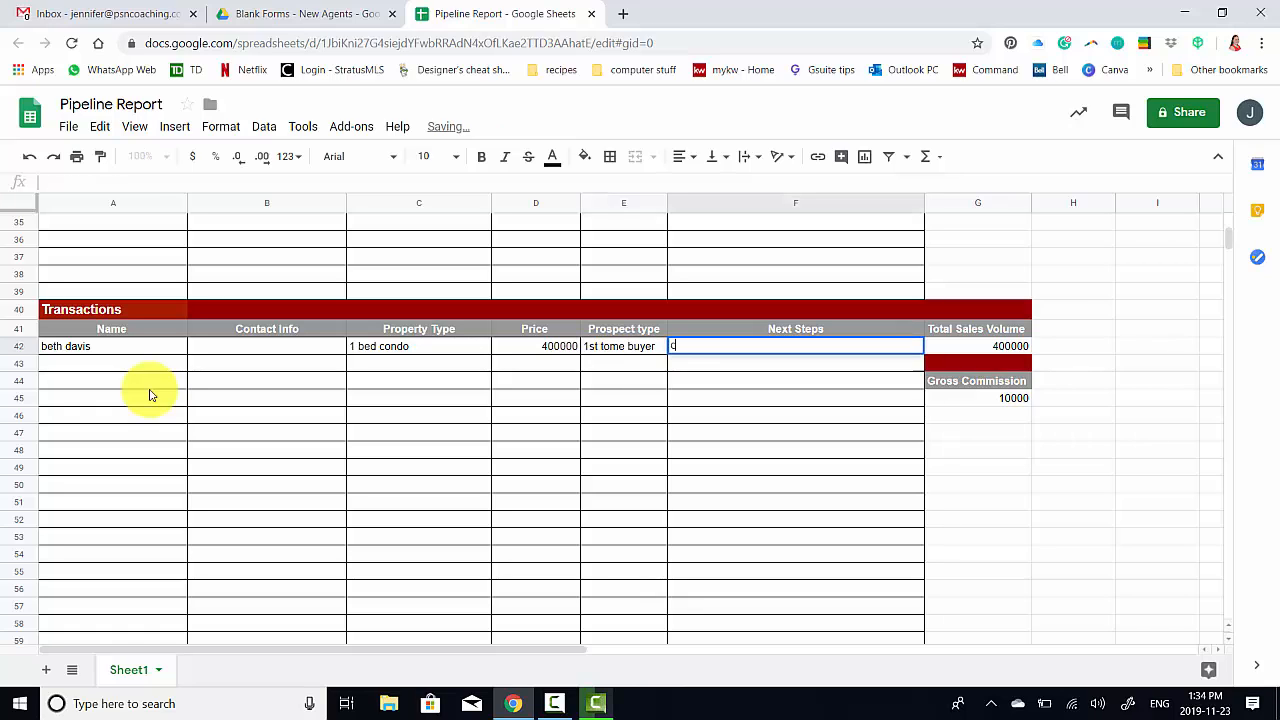
pyautogui.write('lsoe o property')
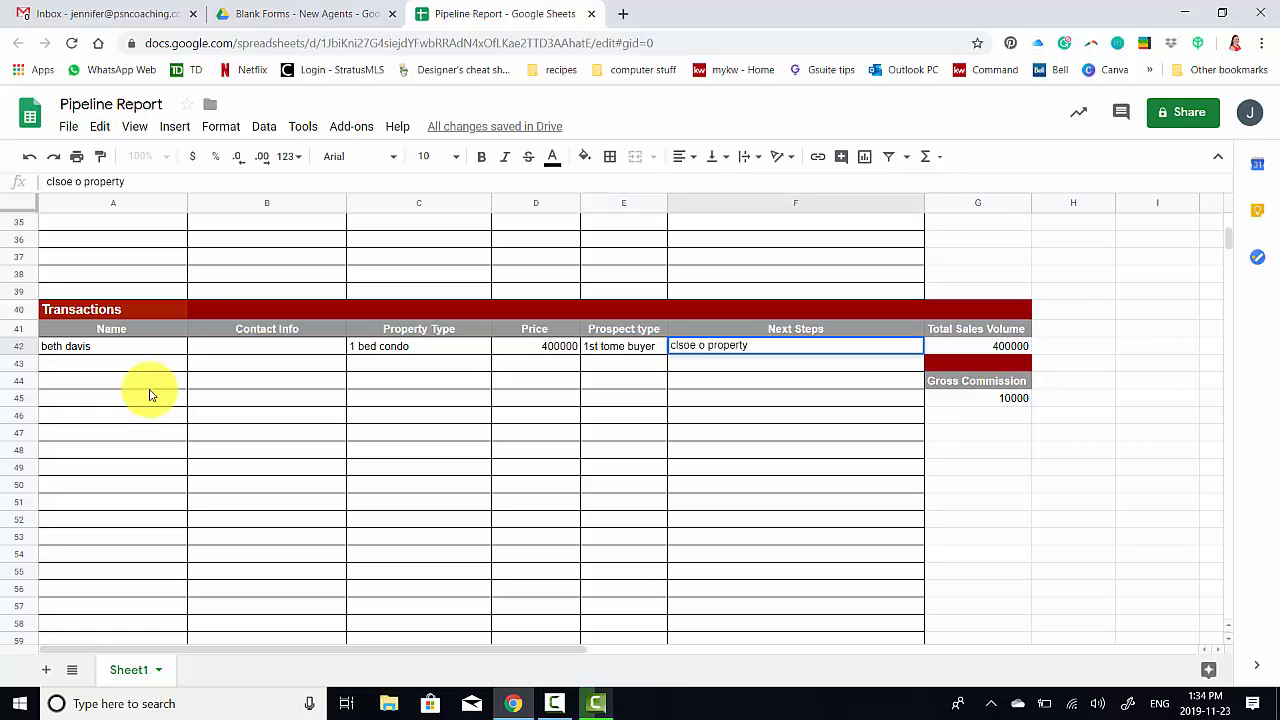
pyautogui.press('Return')
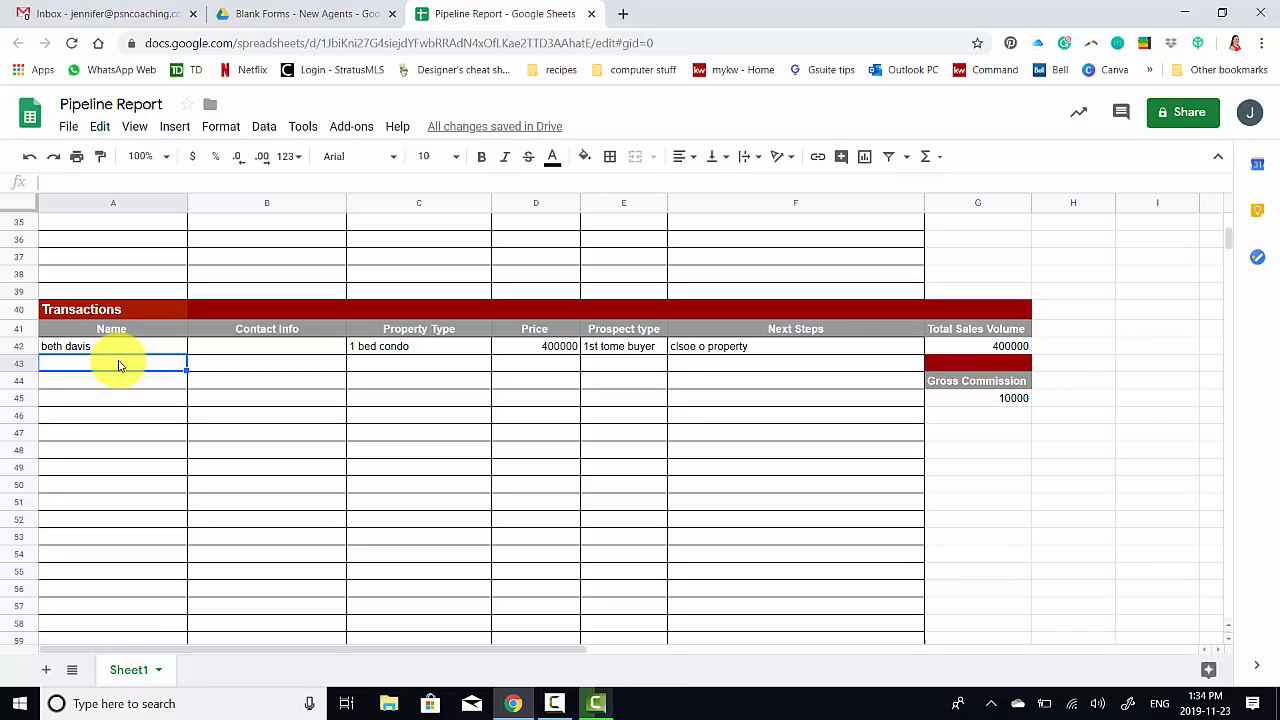
# Enter the clients' names in row 43 with property type 3 bed decthed
pyautogui.write('jim and jam')
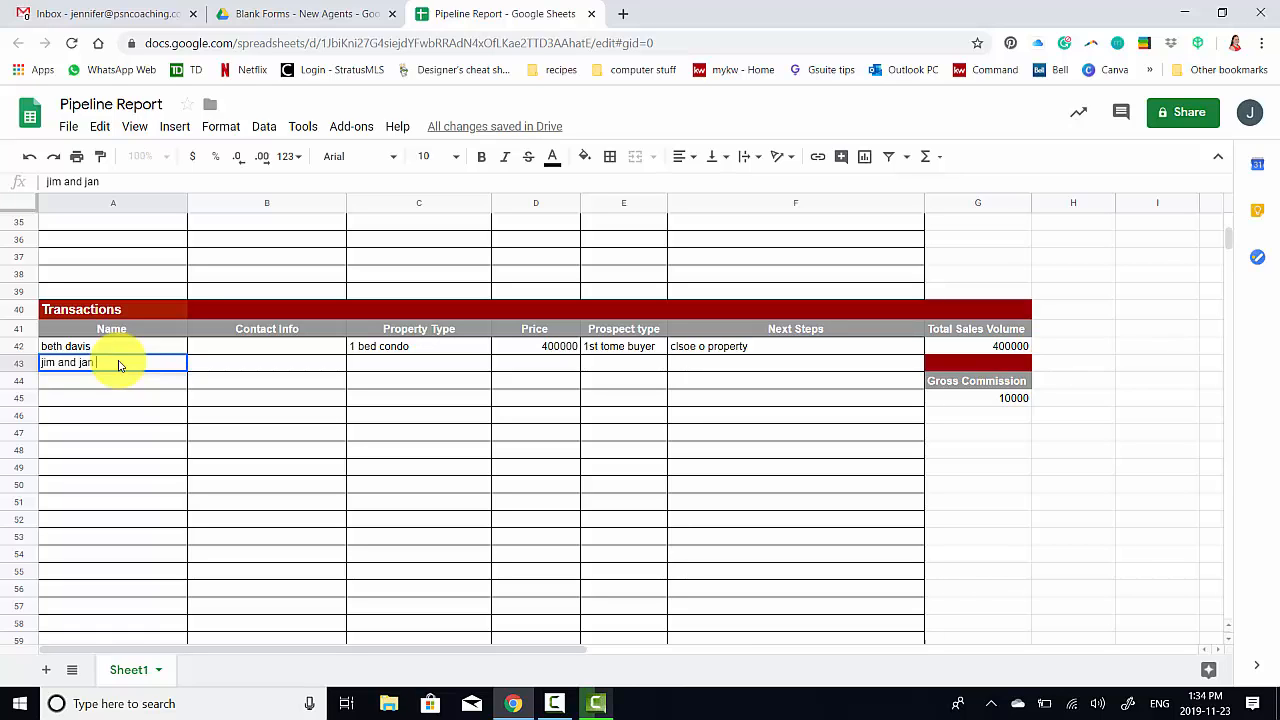
pyautogui.write(' sm')
pyautogui.press('Tab')
pyautogui.press('Tab')
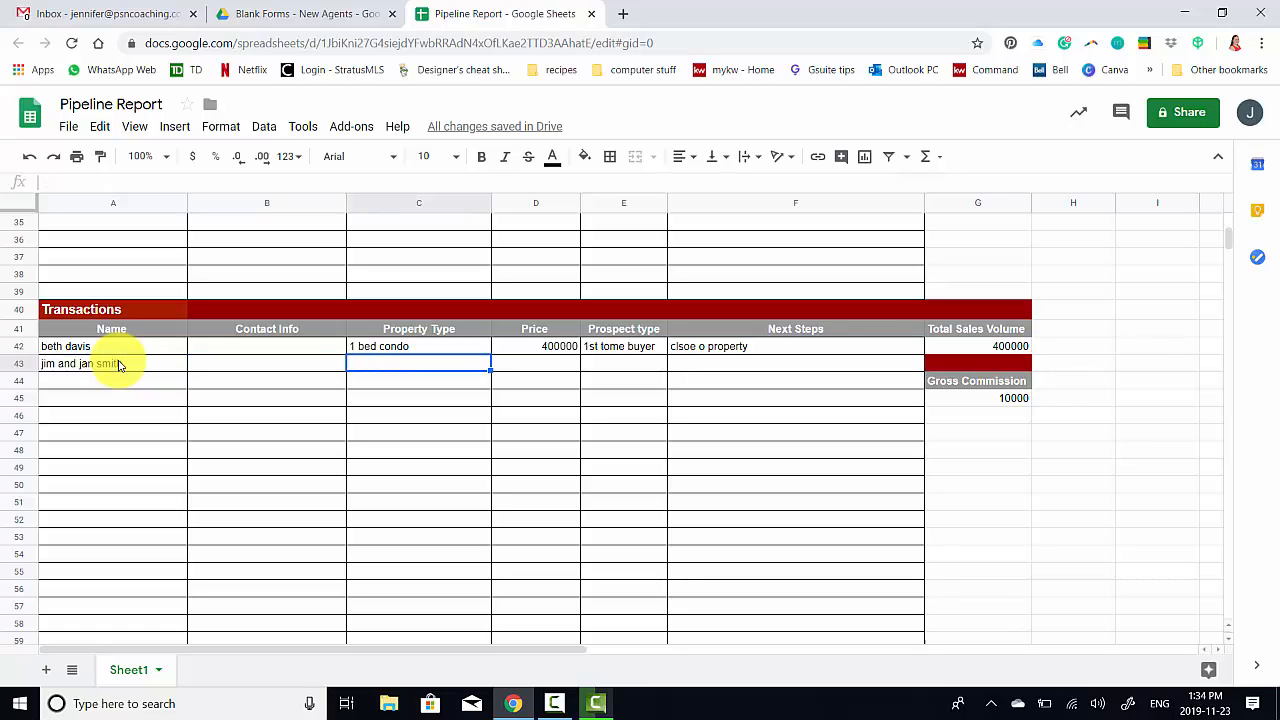
pyautogui.write('3 bed dec')
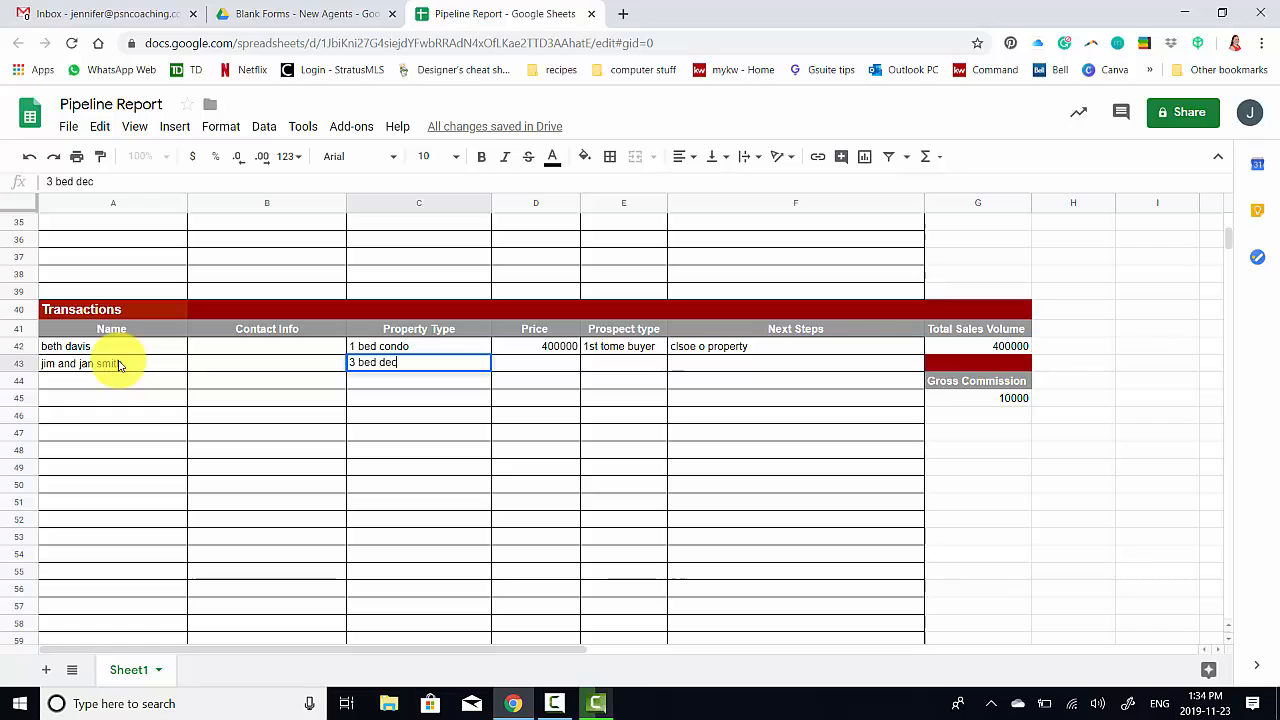
pyautogui.write('thed')
pyautogui.press('Tab')
pyautogui.press('Tab')
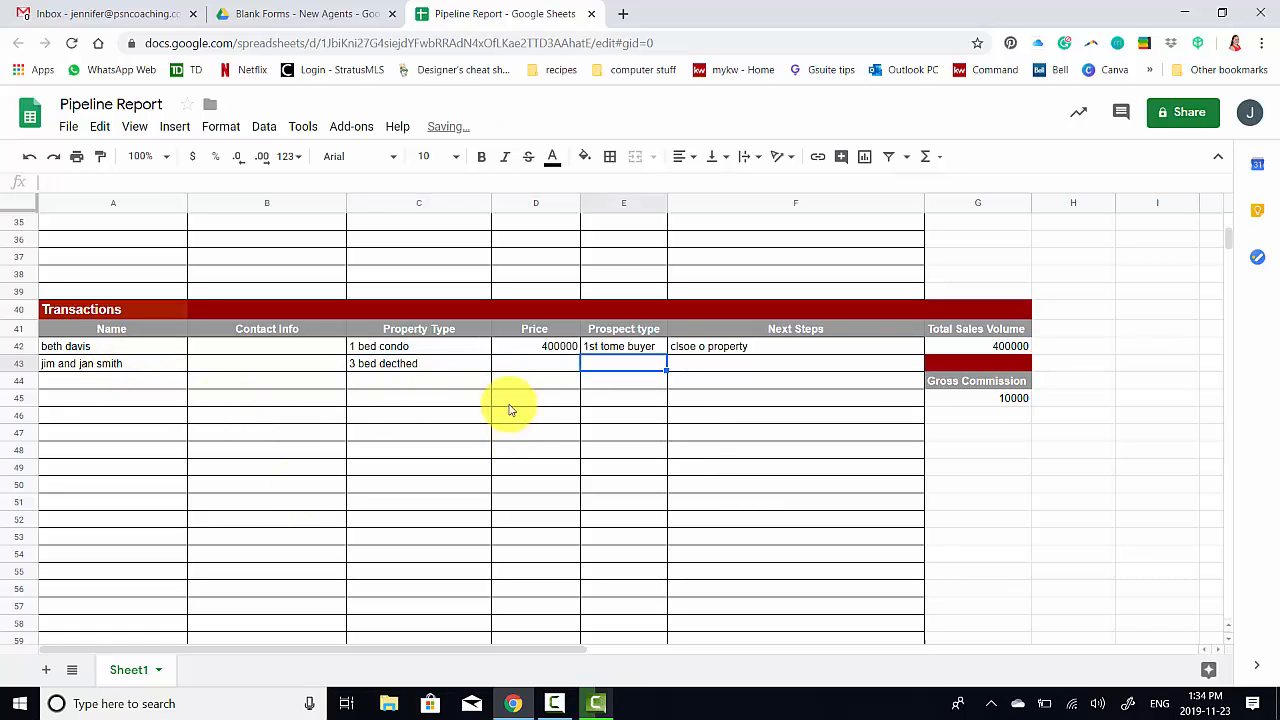
# Add price 20000000, prospect type buyer seller and a 'find them property. close on property' note
pyautogui.click(516, 353)
pyautogui.doubleClick(516, 368)
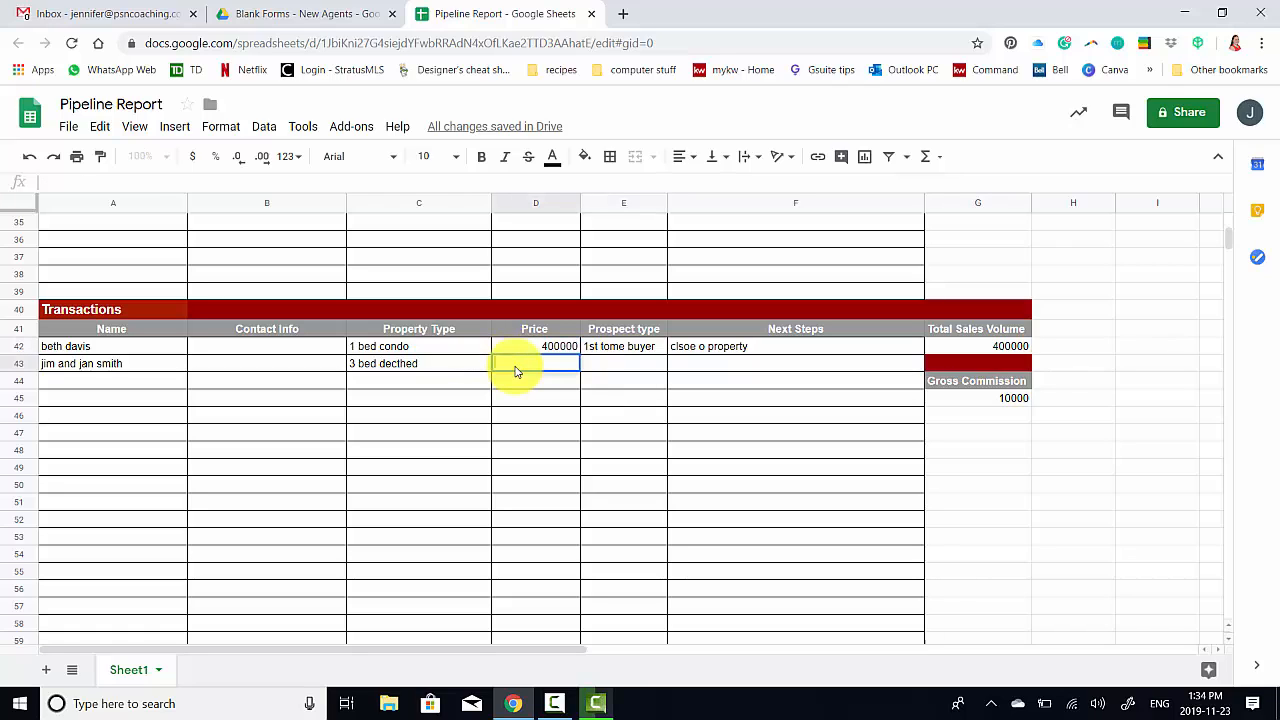
pyautogui.write('20000000')
pyautogui.press('Tab')
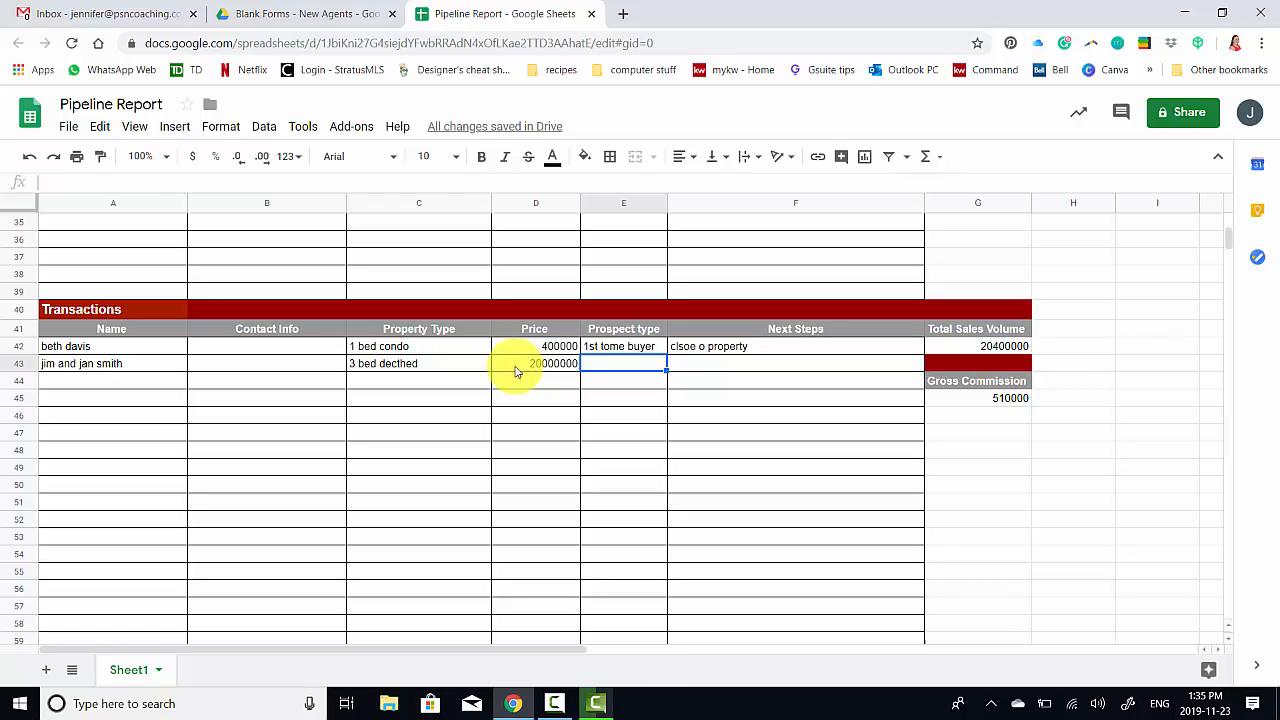
pyautogui.write('buyer seller')
pyautogui.press('Tab')
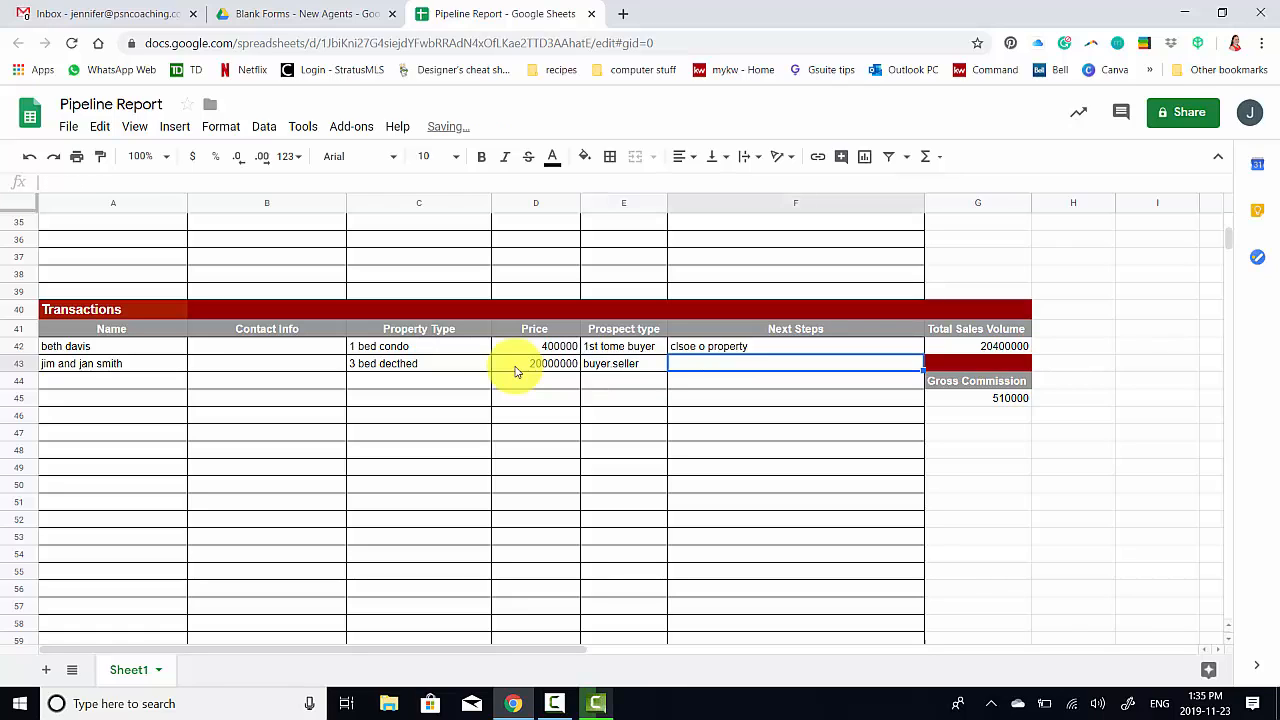
pyautogui.write('find them propery')
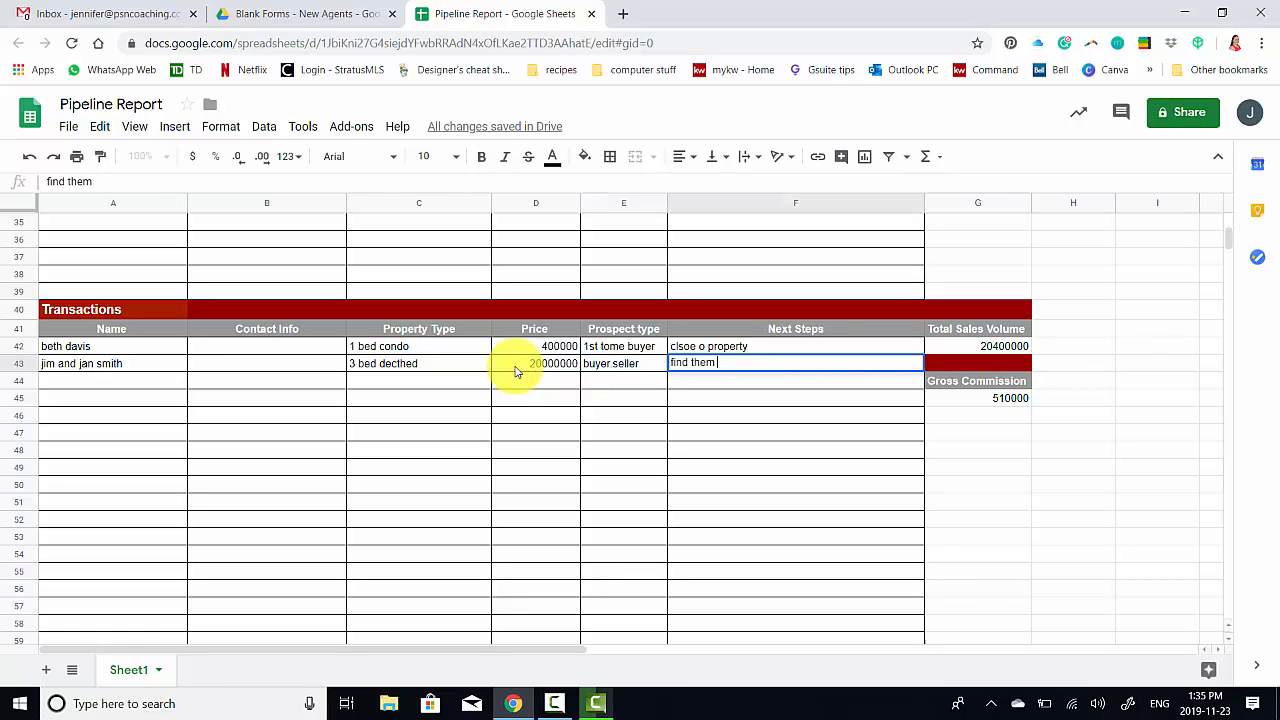
pyautogui.press('BackSpace')
pyautogui.press('BackSpace')
pyautogui.write('ty. close on p')
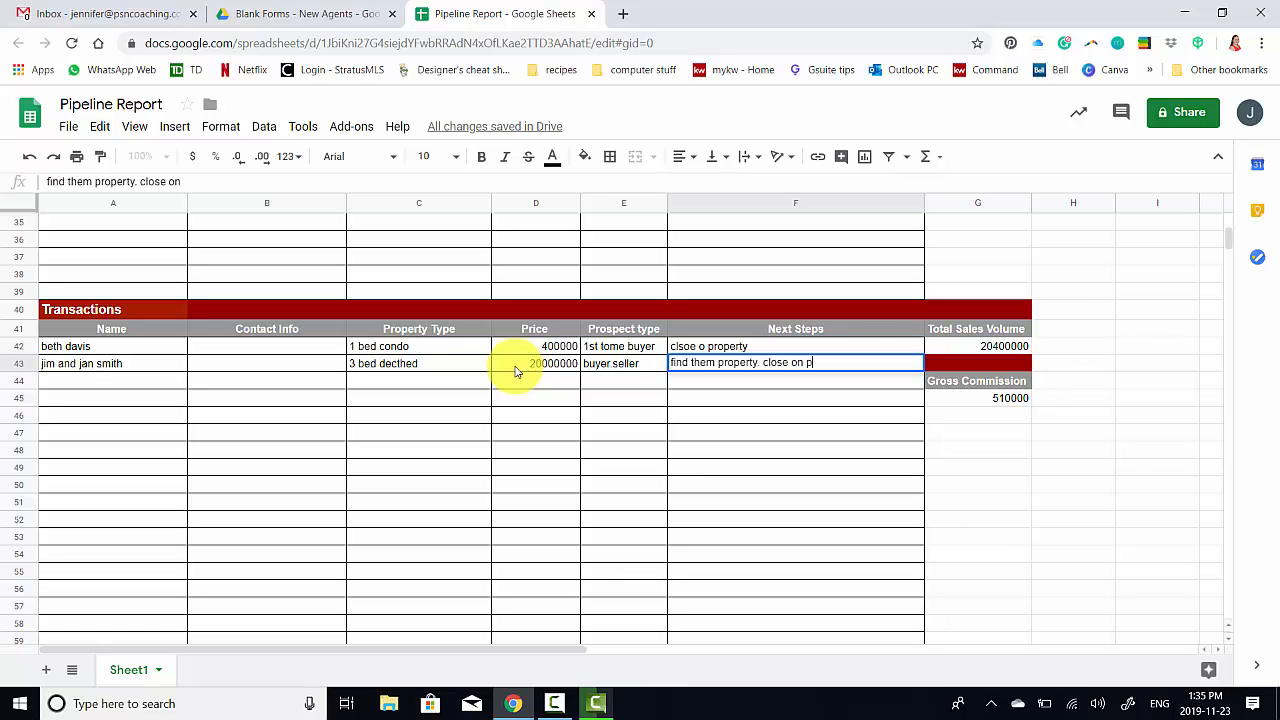
pyautogui.write('roperty')
# Complete the next-steps note as 'find them property. close on property'
pyautogui.click(516, 372)
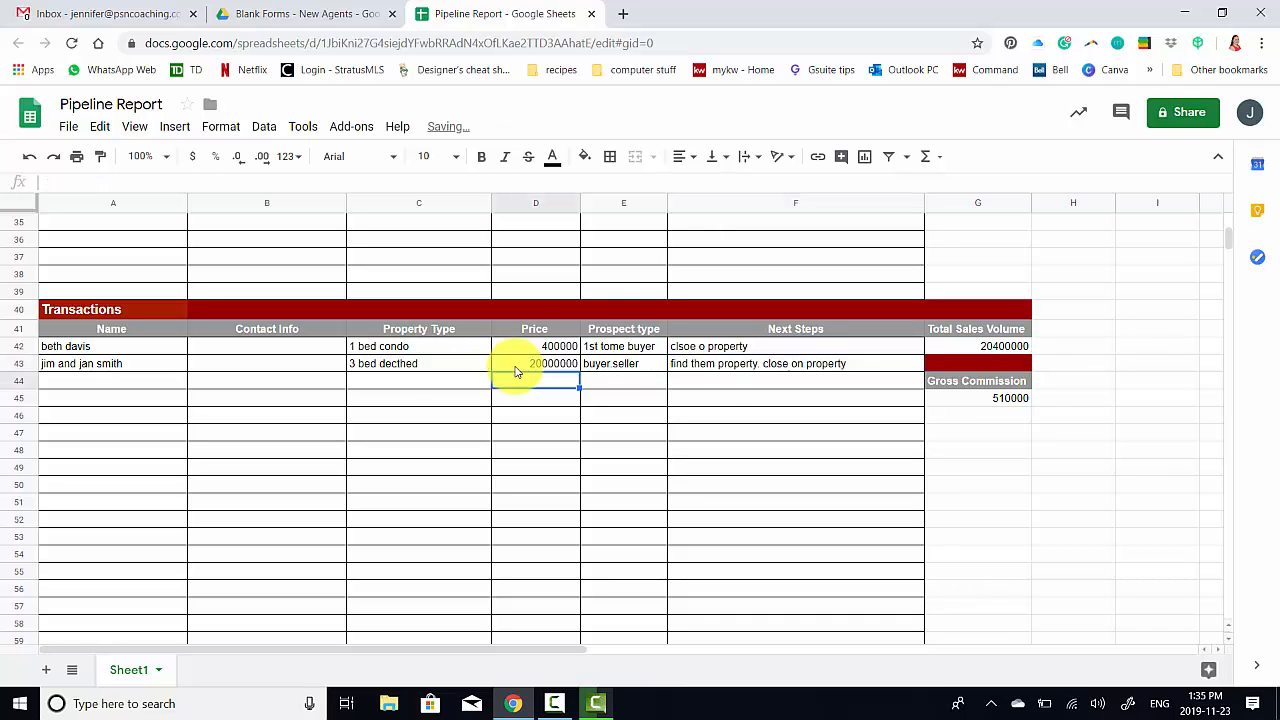
pyautogui.scroll(5, 516, 372)
pyautogui.scroll(5, 515, 371)
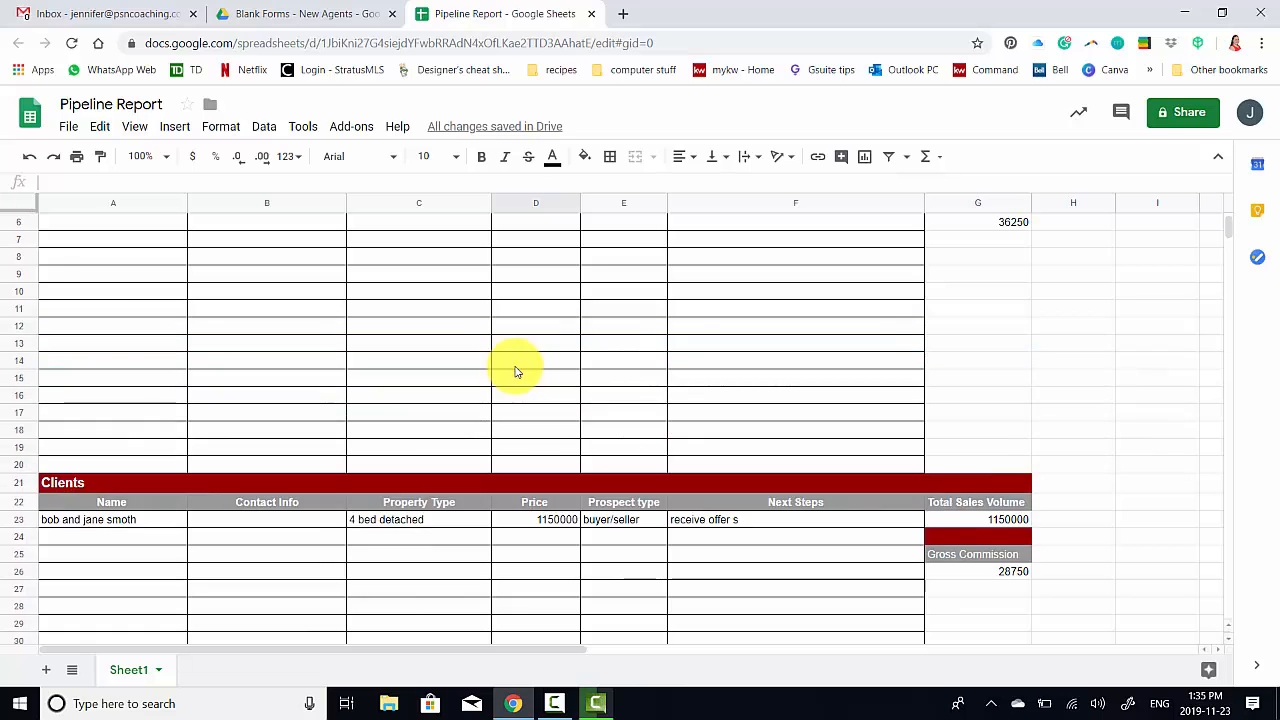
pyautogui.scroll(-5, 530, 350)
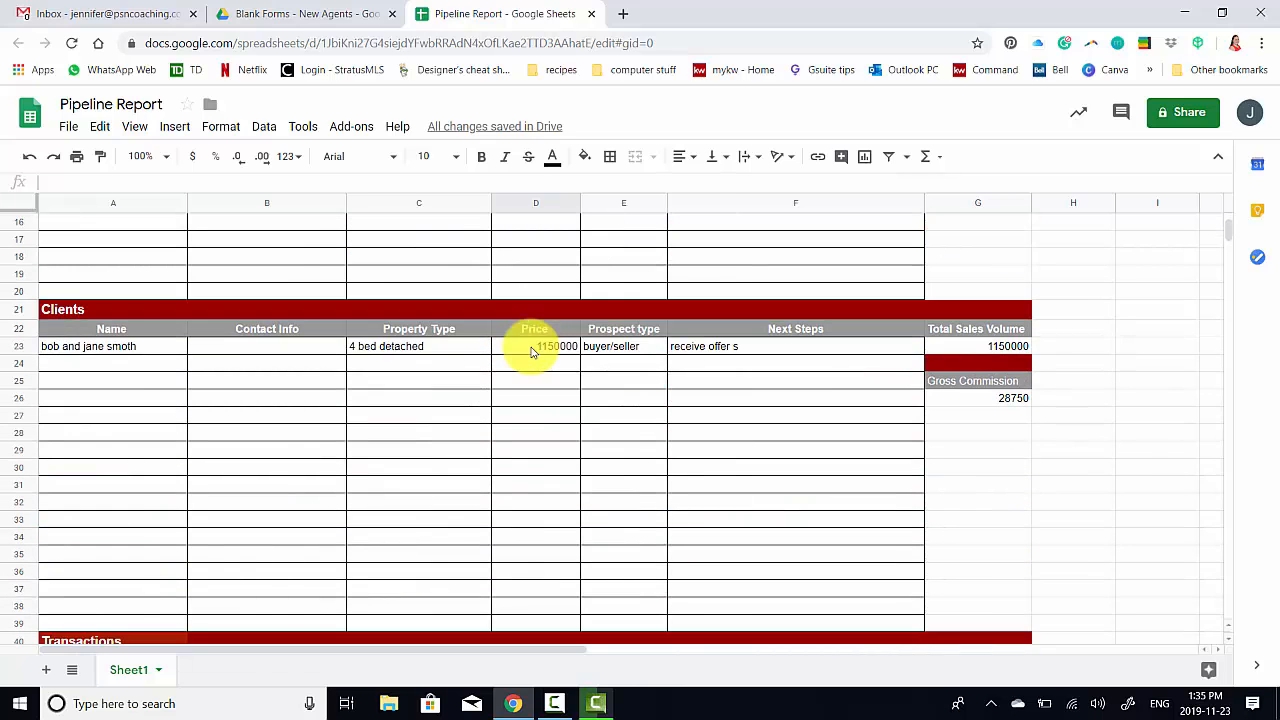
pyautogui.scroll(-5, 530, 350)
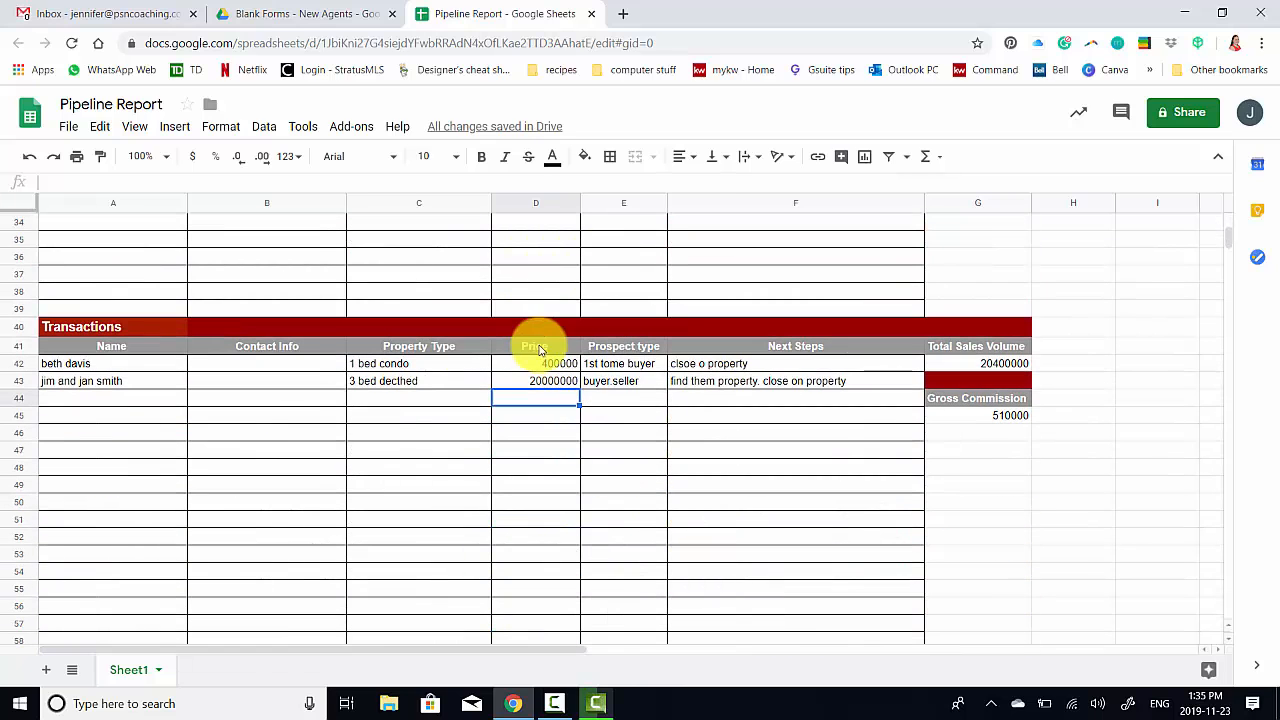
# Check the 2.5% commission formula and change the second transaction's price to 2000000
pyautogui.click(1007, 419)
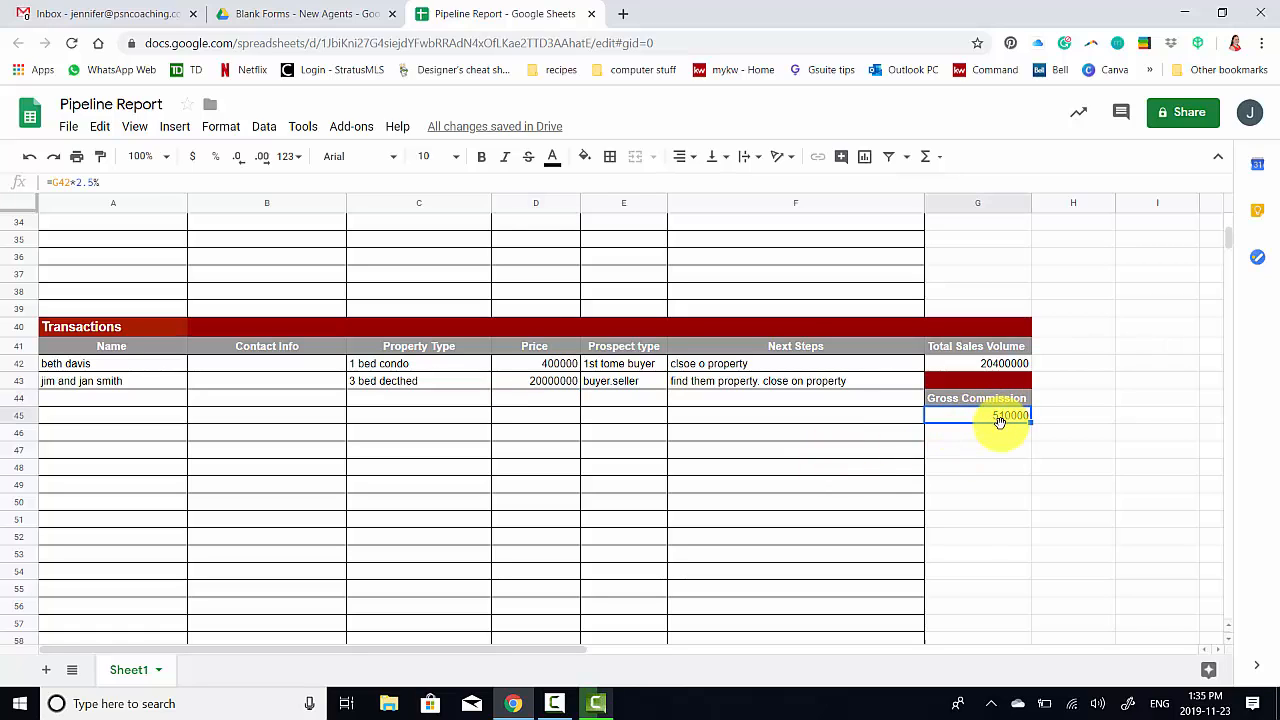
pyautogui.click(530, 384)
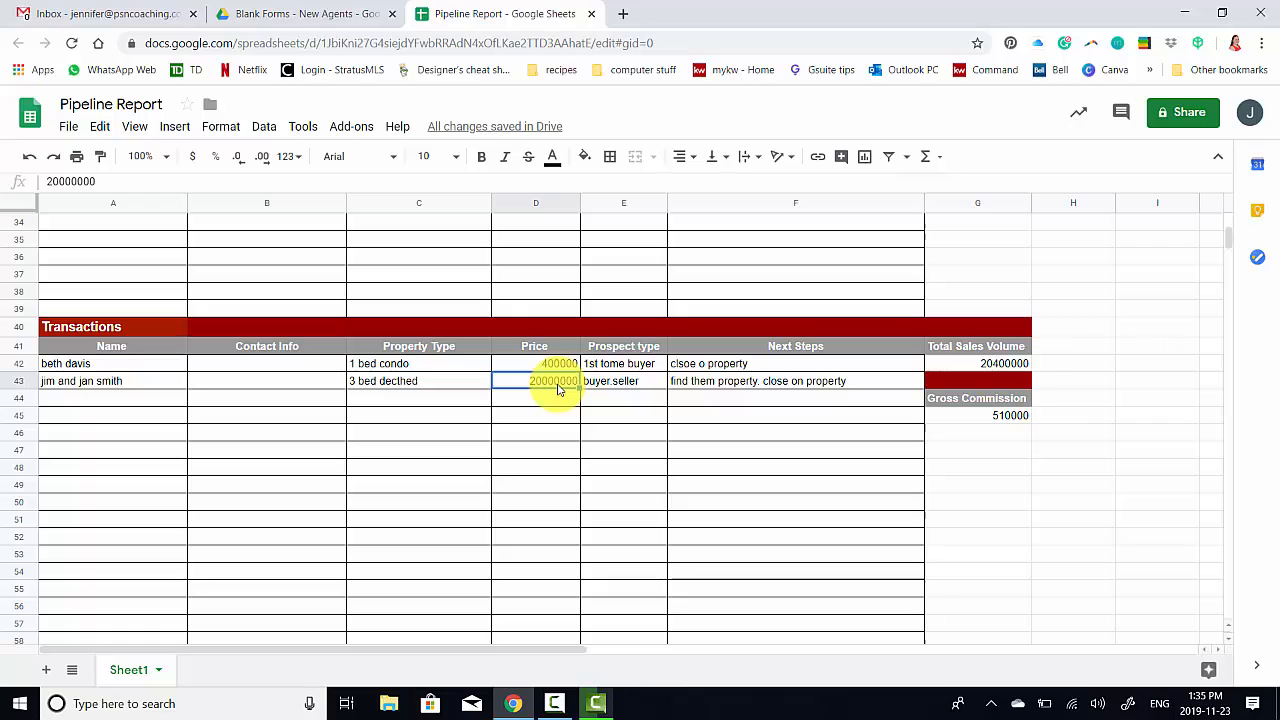
pyautogui.write('200000')
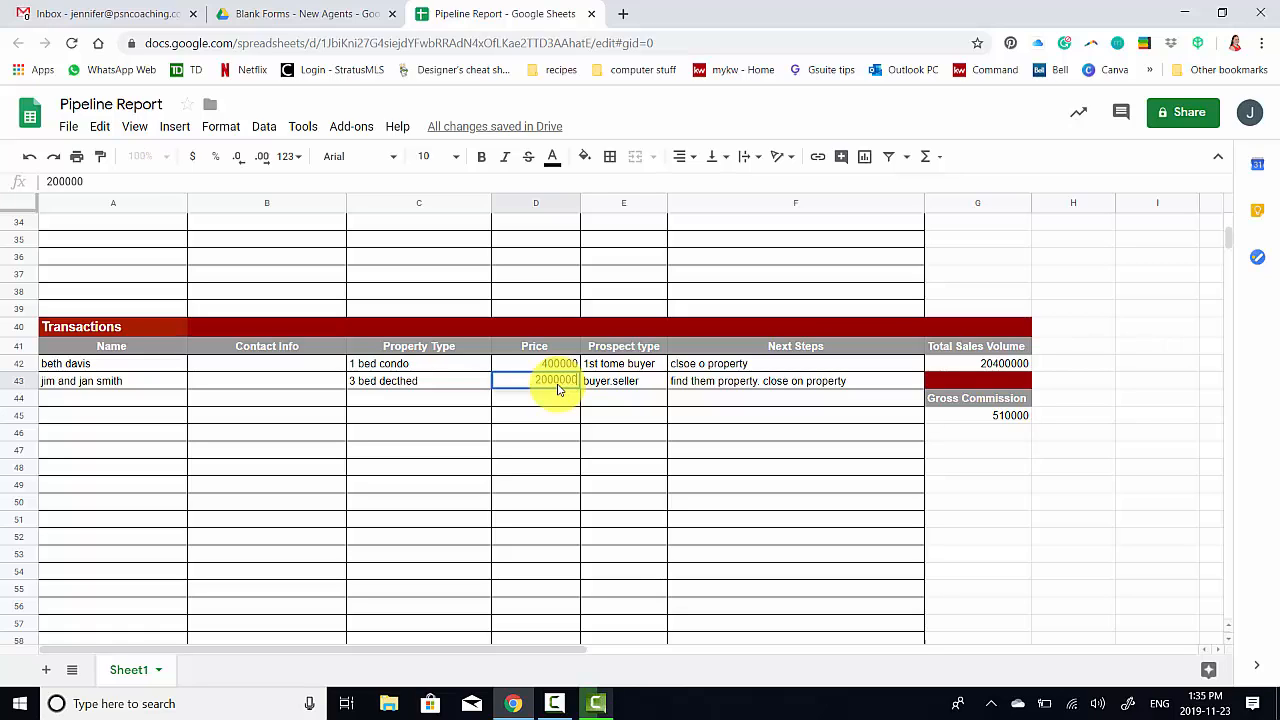
pyautogui.write('0')
pyautogui.click(571, 417)
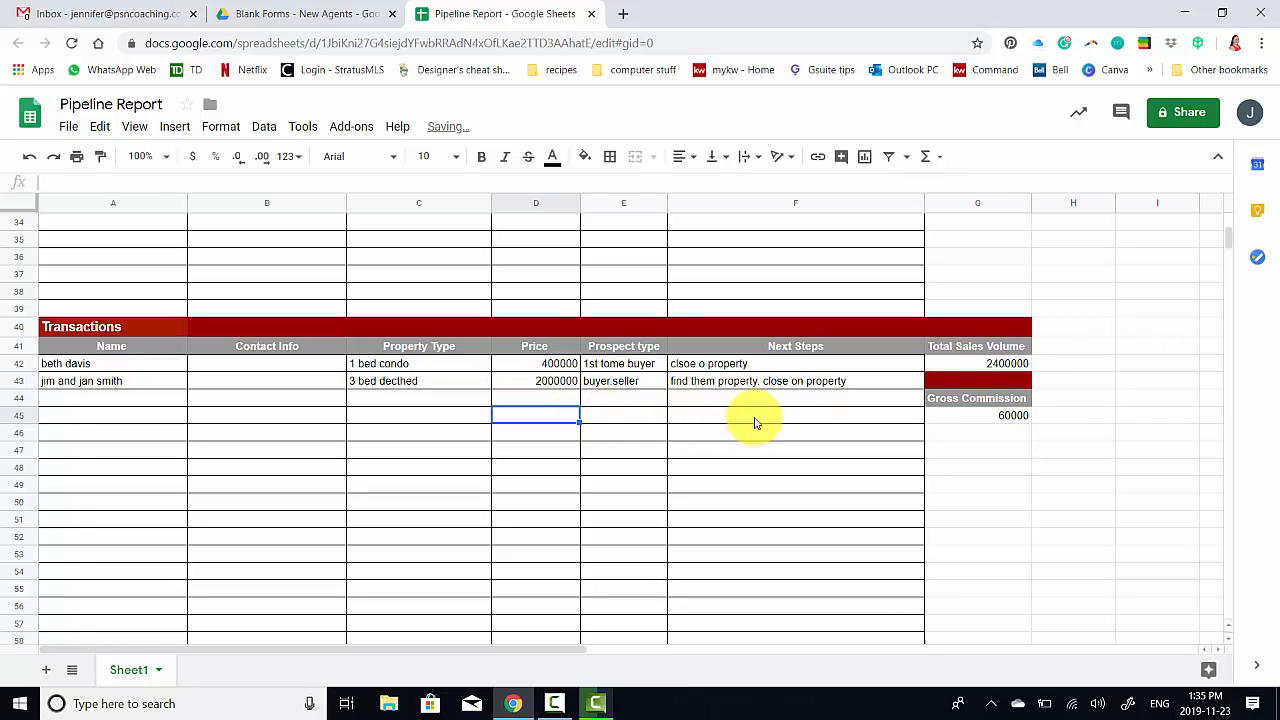
pyautogui.click(1013, 420)
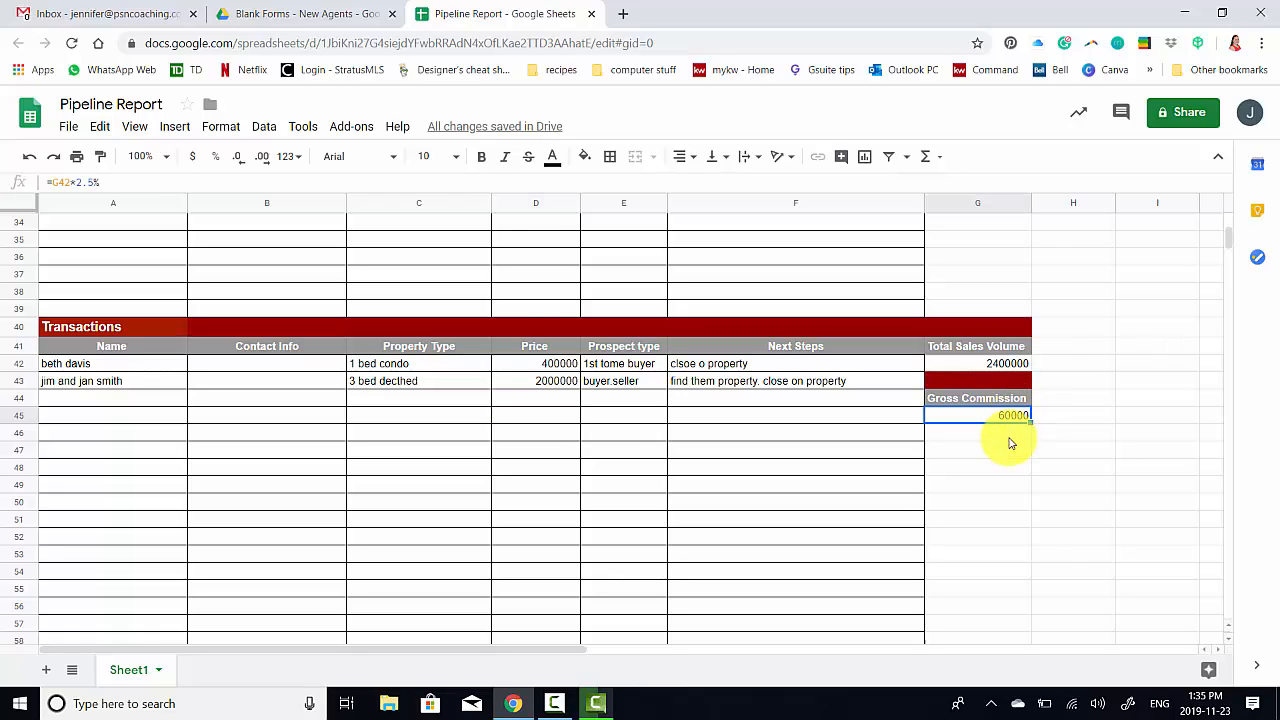
pyautogui.scroll(5, 1010, 443)
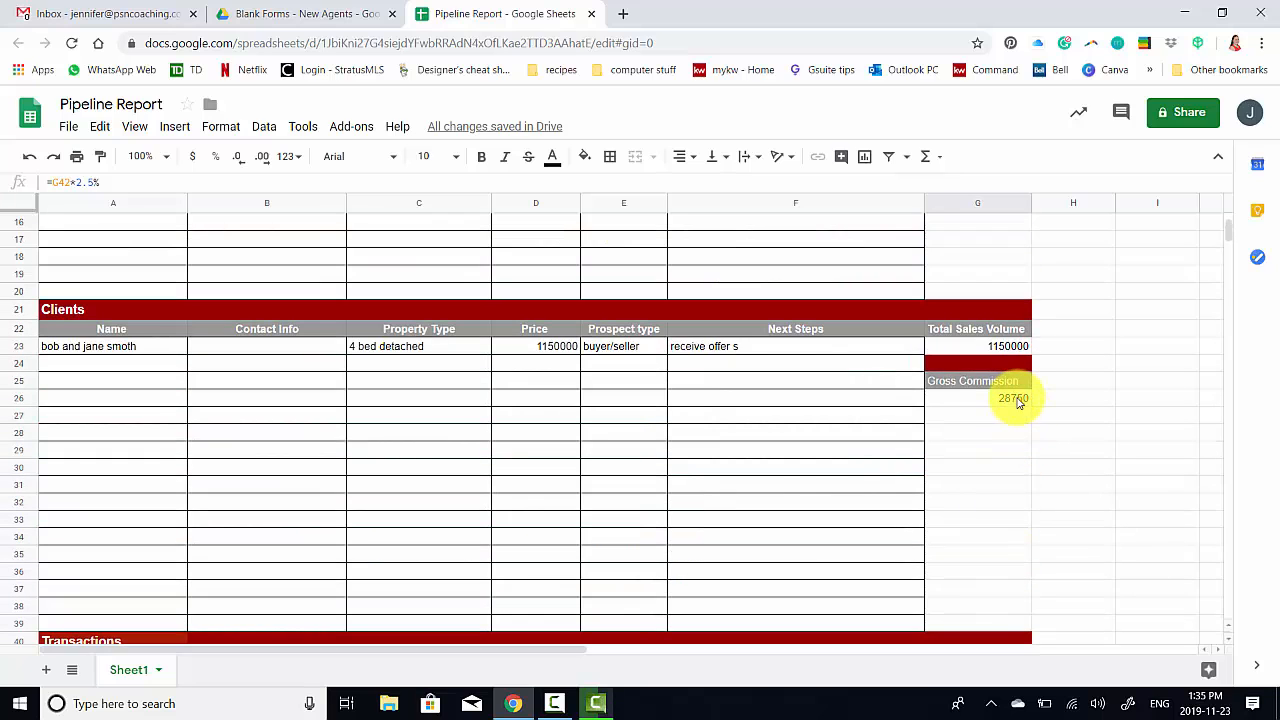
pyautogui.scroll(1, 1018, 404)
pyautogui.scroll(3, 1018, 404)
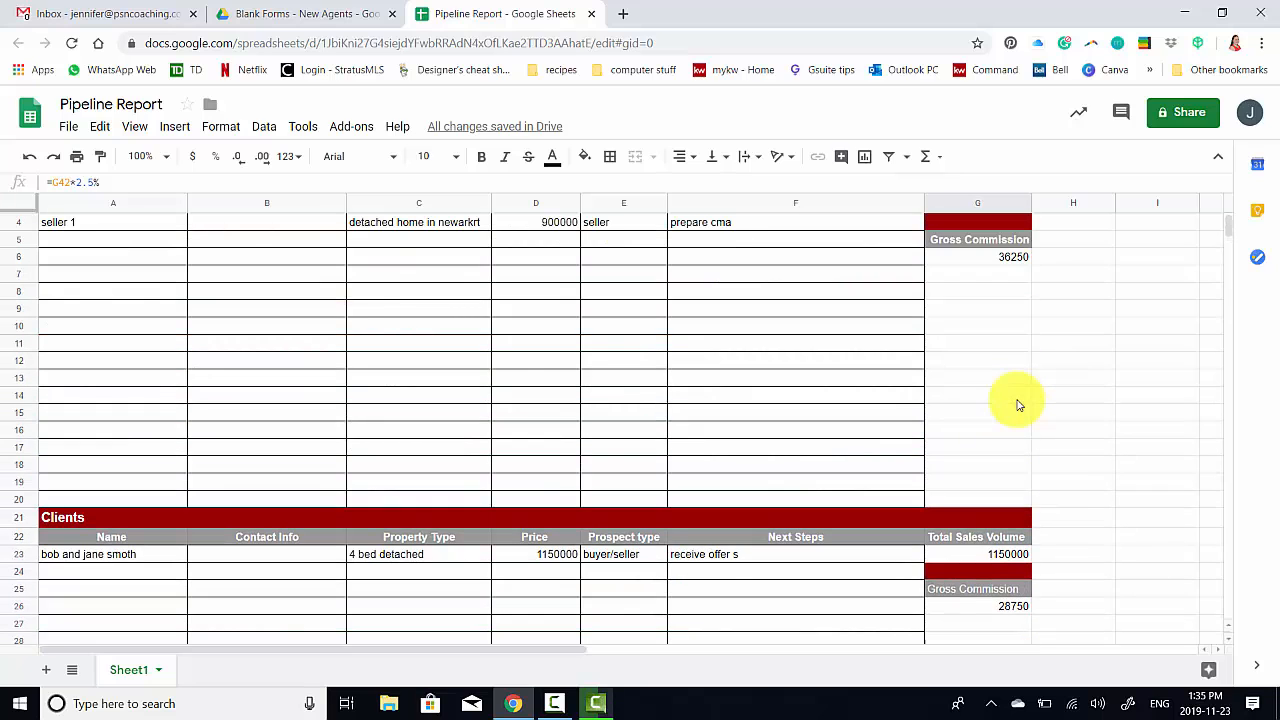
pyautogui.scroll(1, 1018, 404)
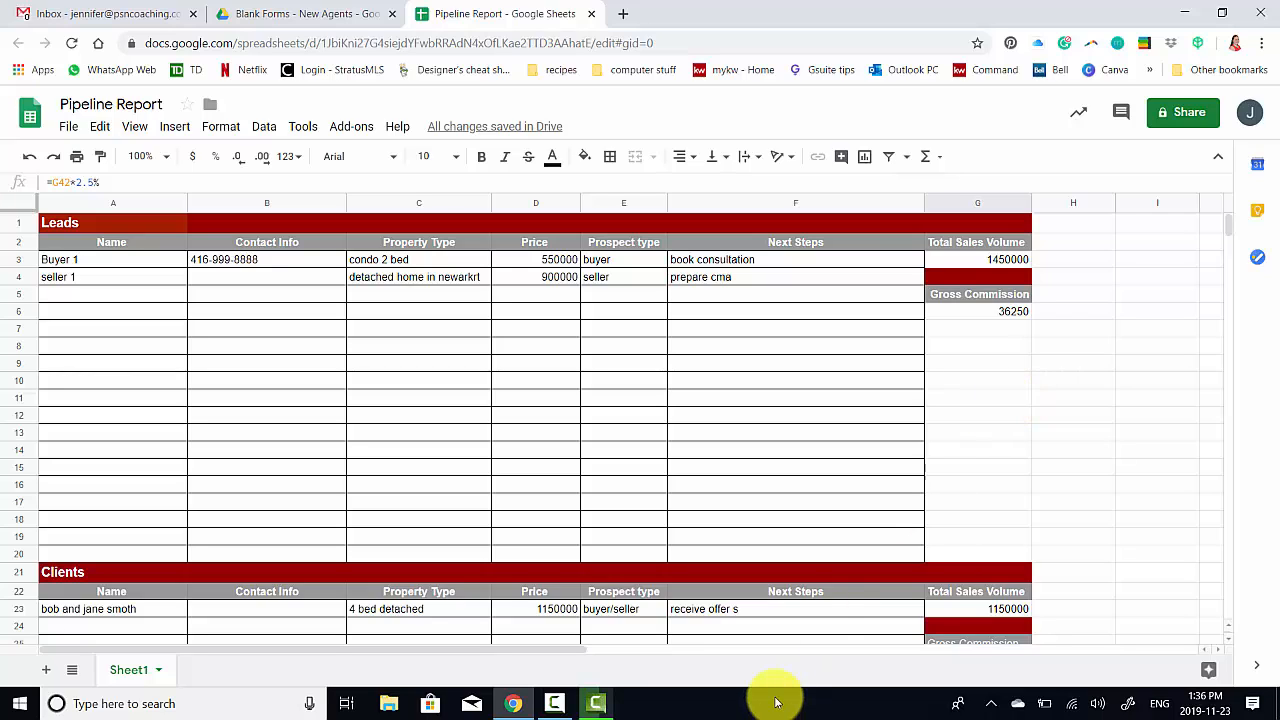
pyautogui.click(599, 704)
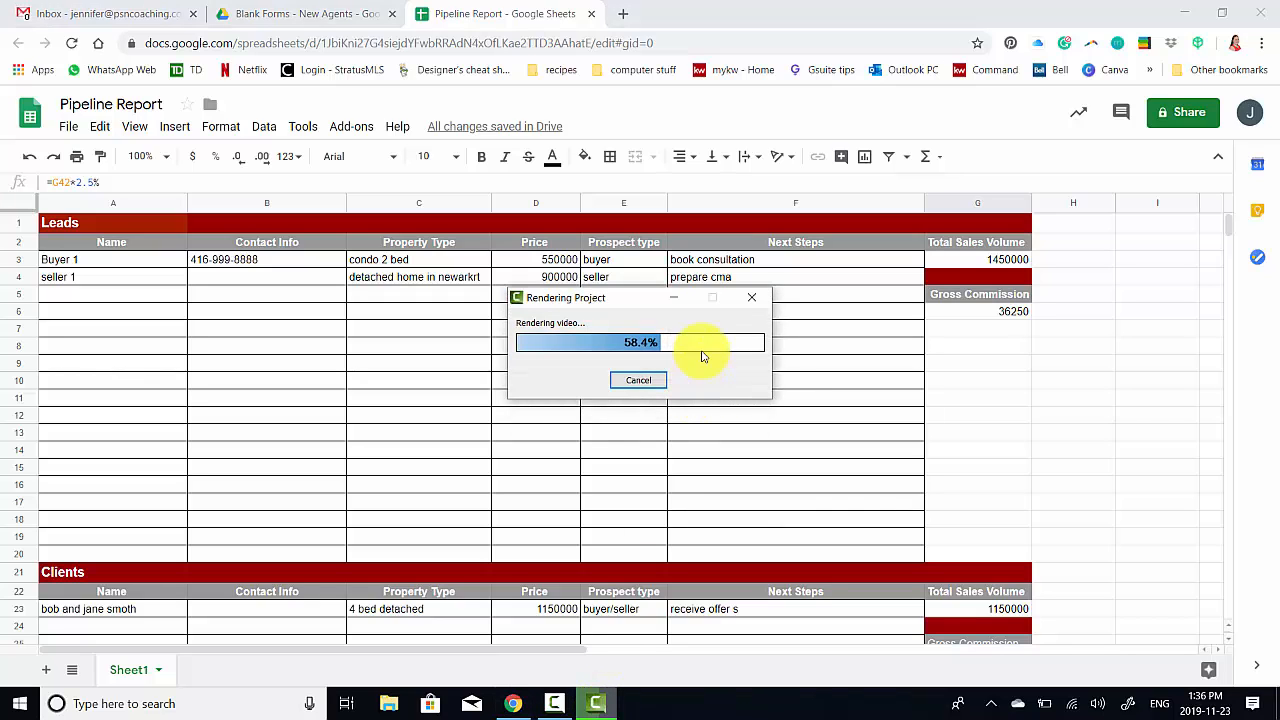